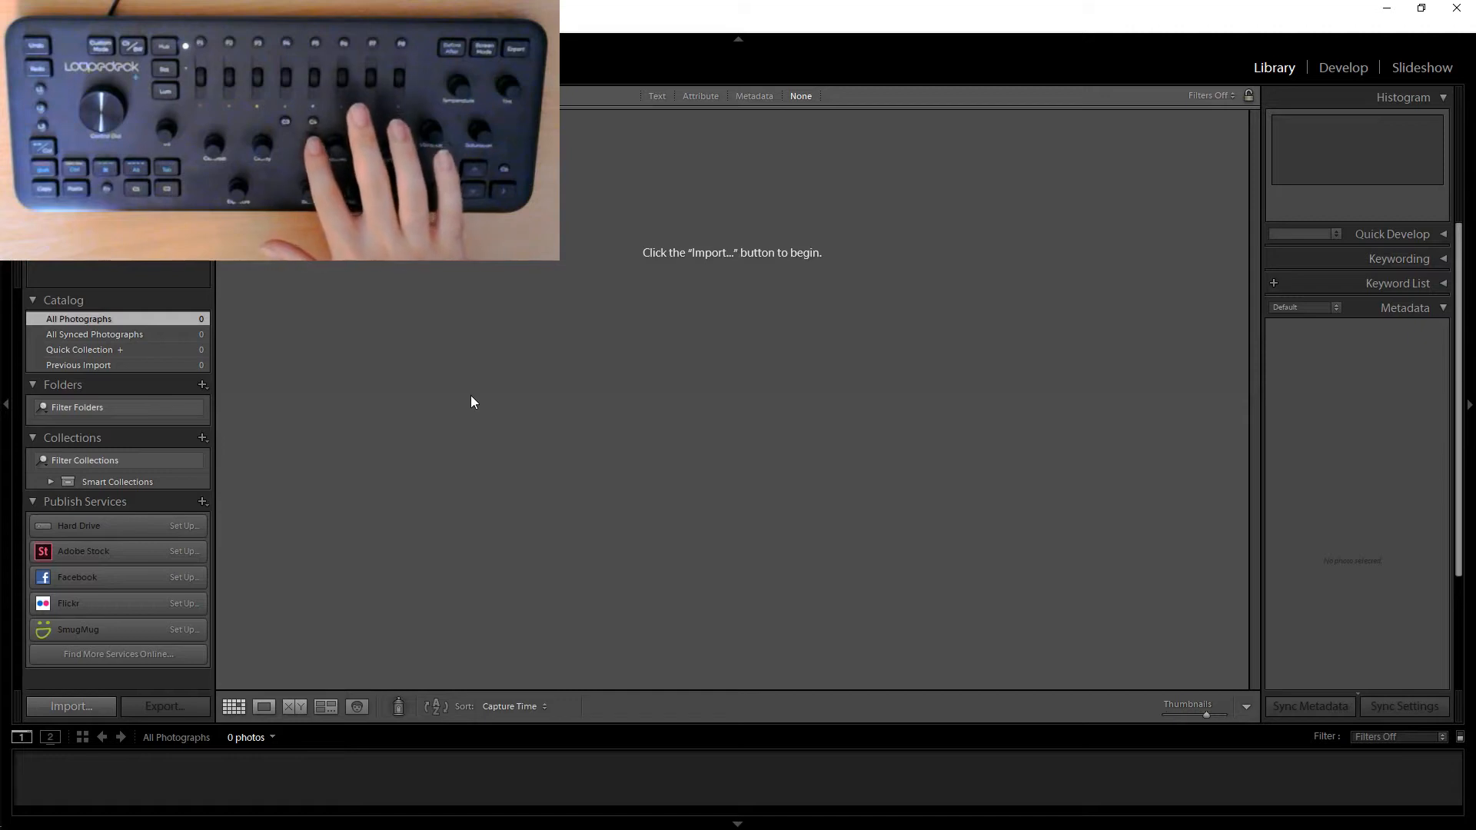
Open the import dialog and import photos from the external backup drive.
key(ctrl+shift+i)
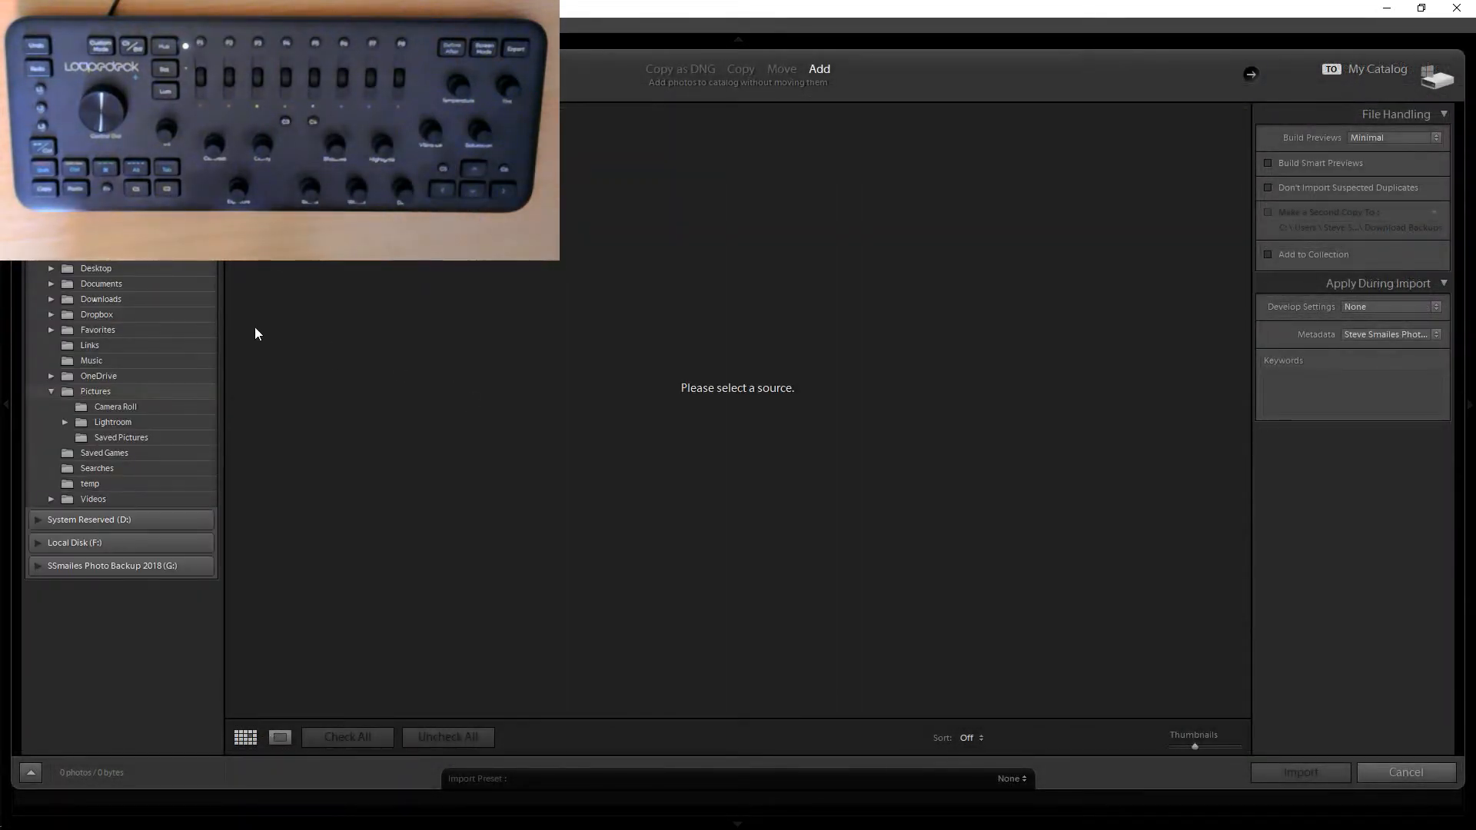
click(36, 566)
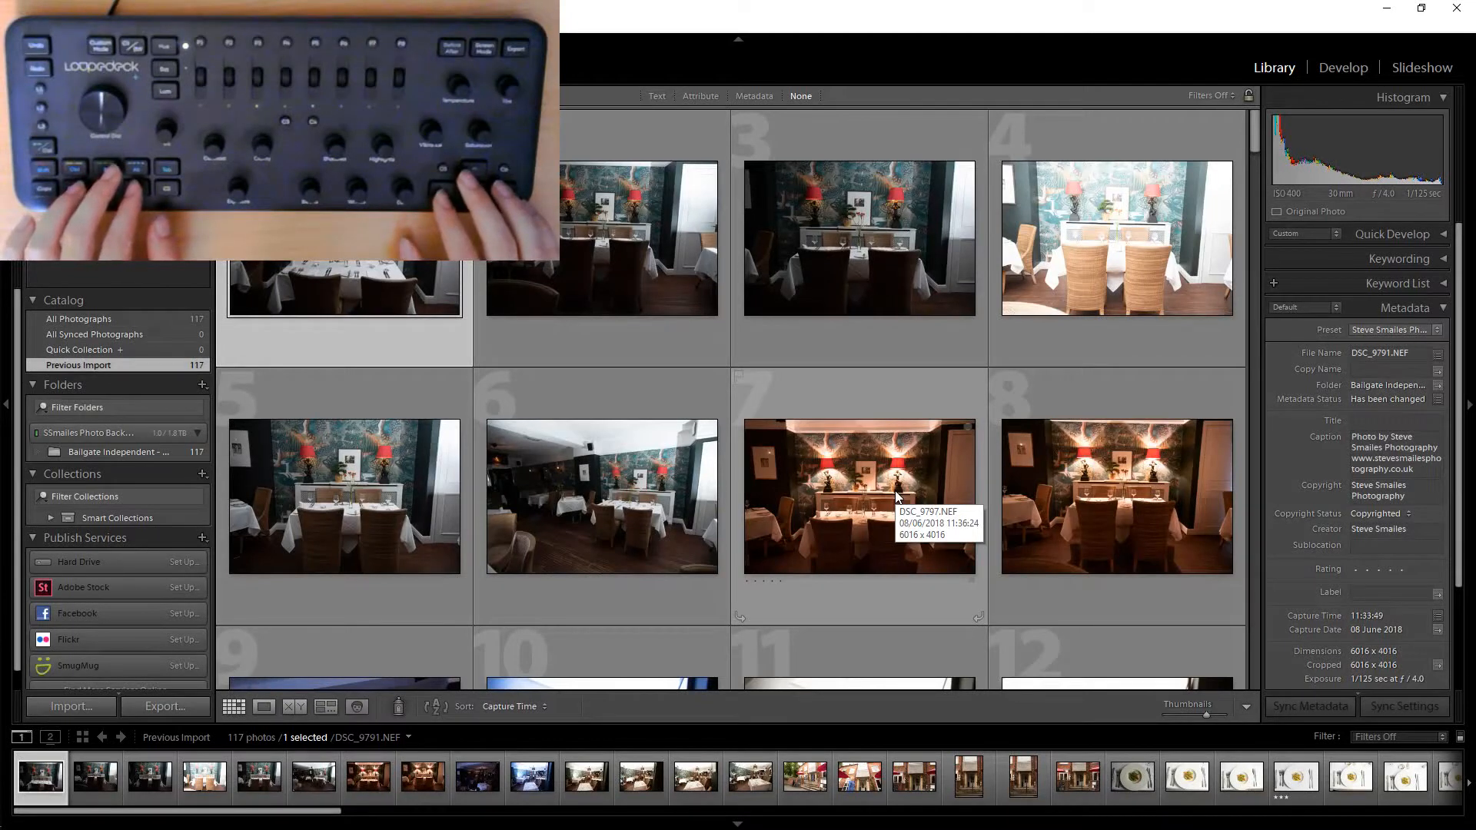
Move through the imported photos and give the plated dish photo a 3-star rating.
key(Right)
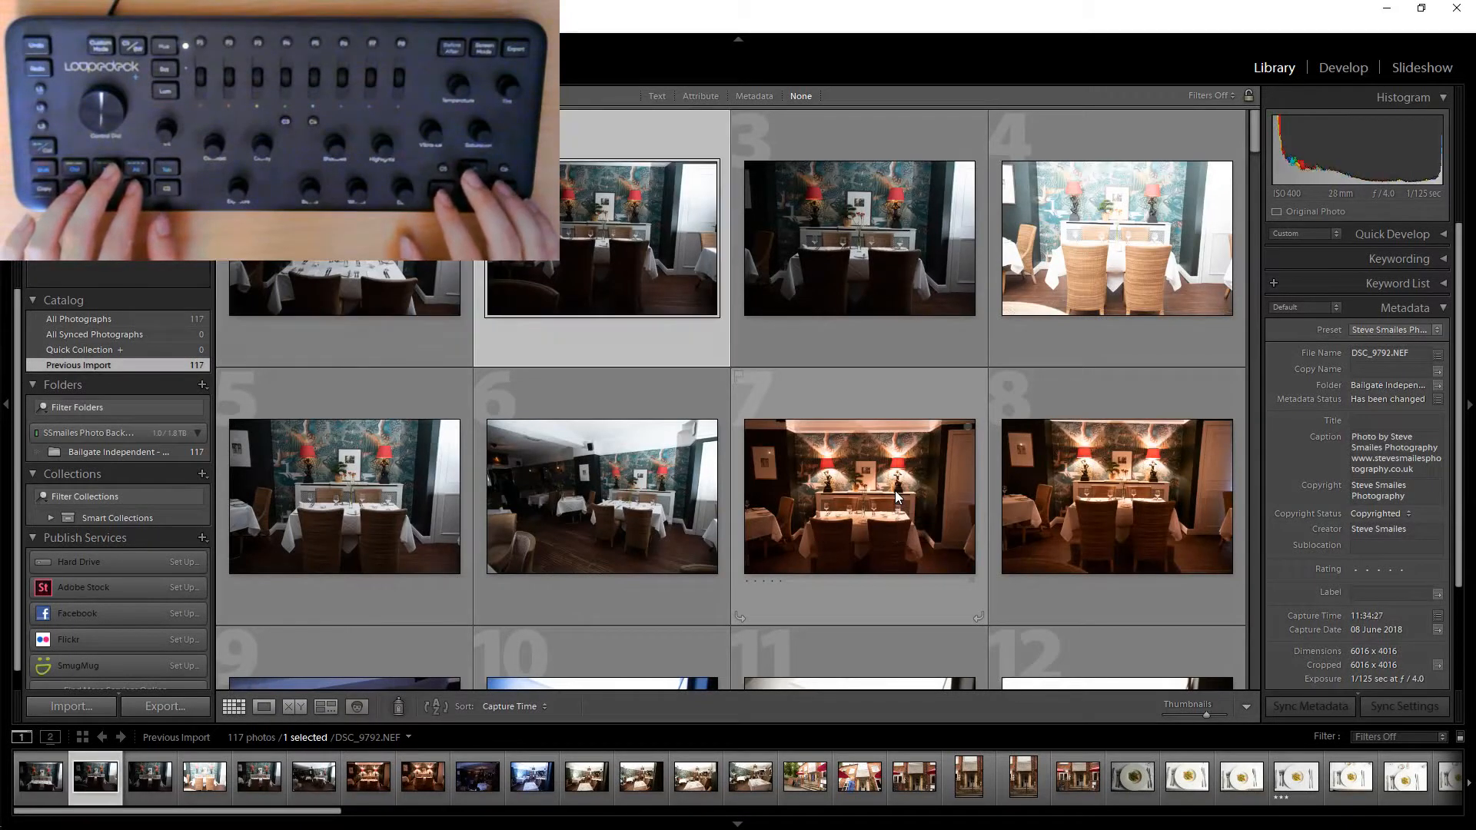
key(Right)
key(Left)
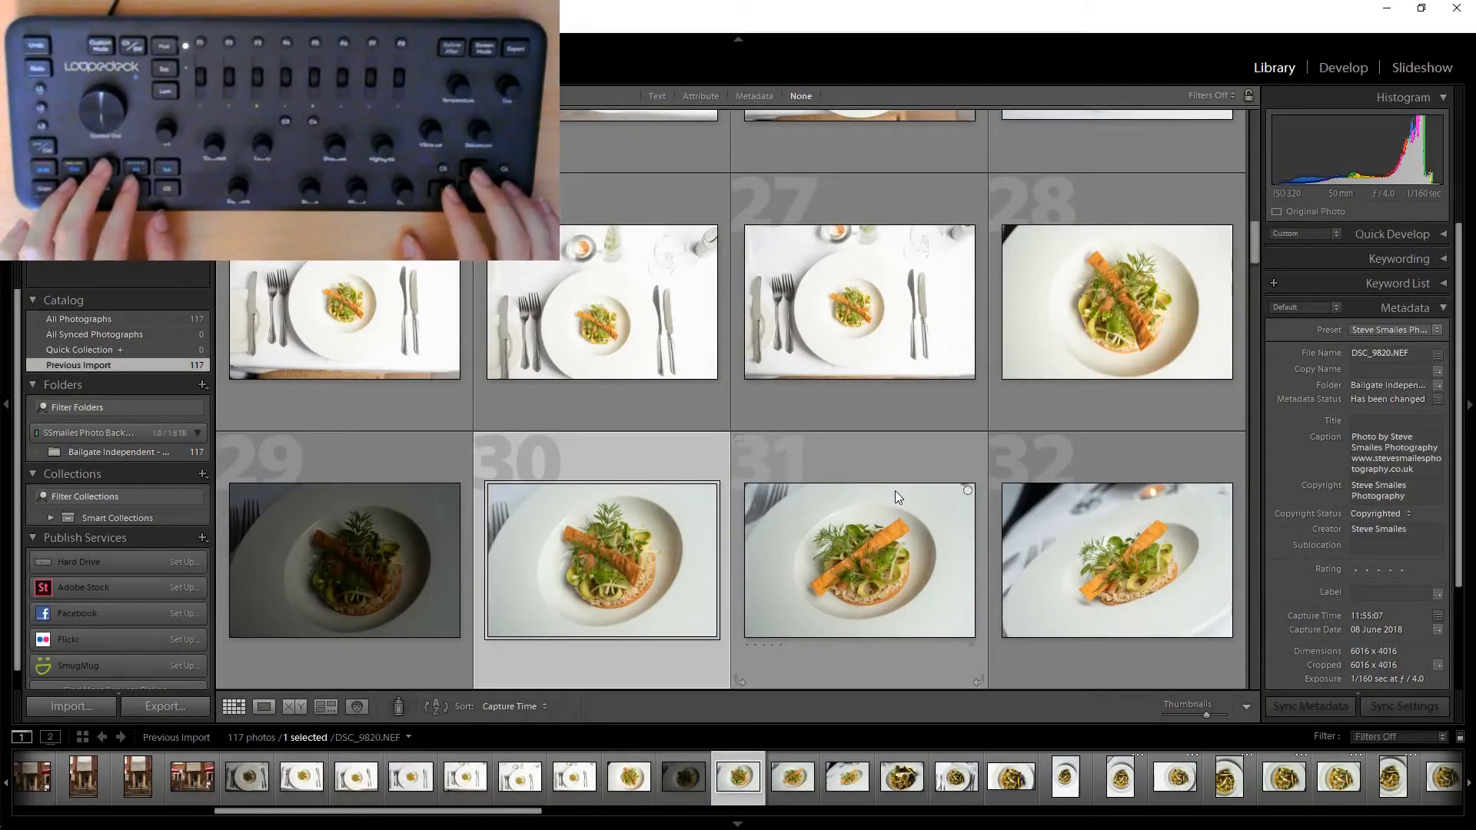
key(Right)
key(3)
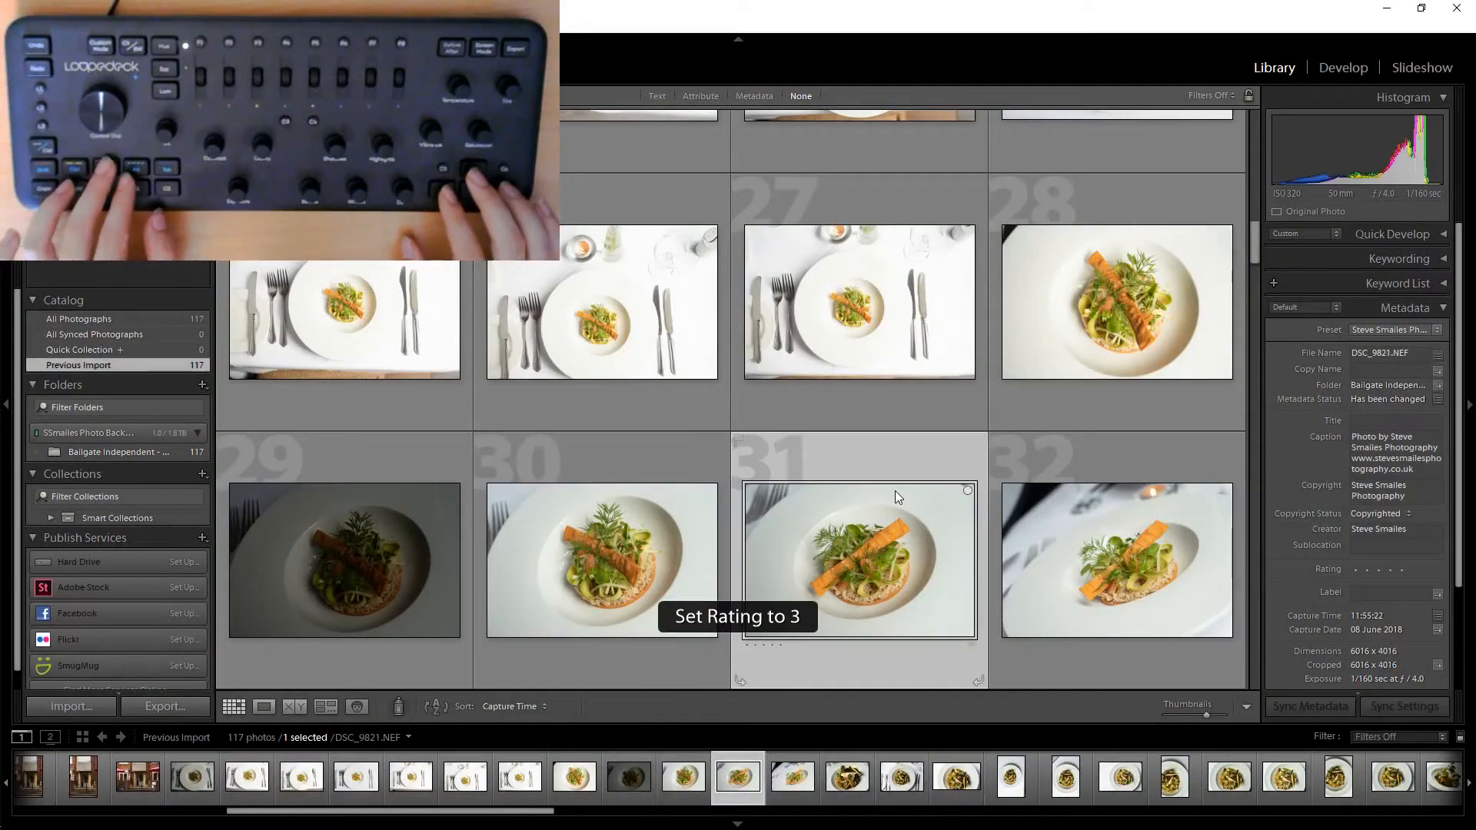
Step through the remaining photos in the grid.
key(Right)
key(Right)
key(Right)
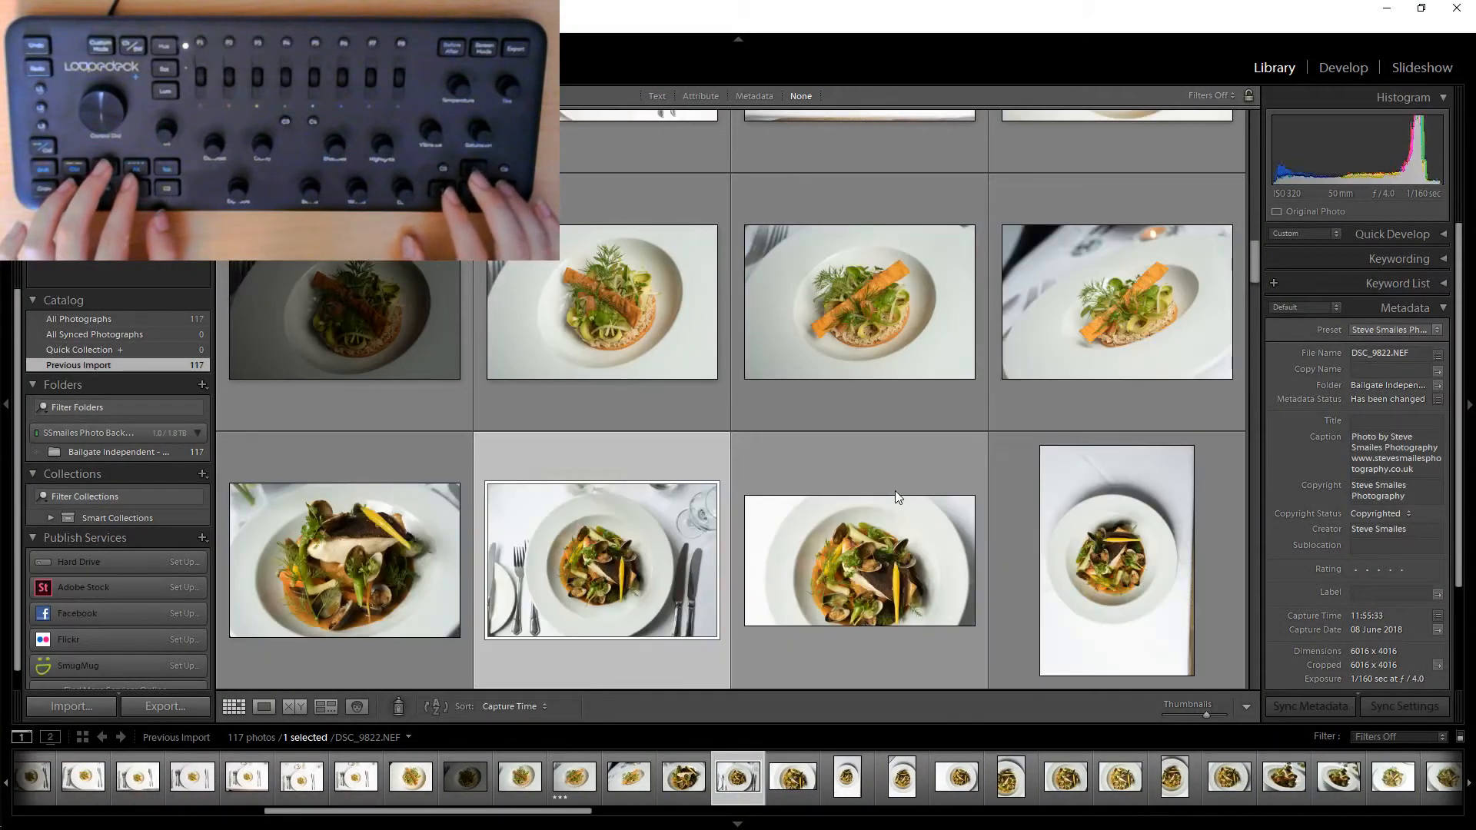
key(Right)
key(Right)
key(Right)
key(Right)
key(Right)
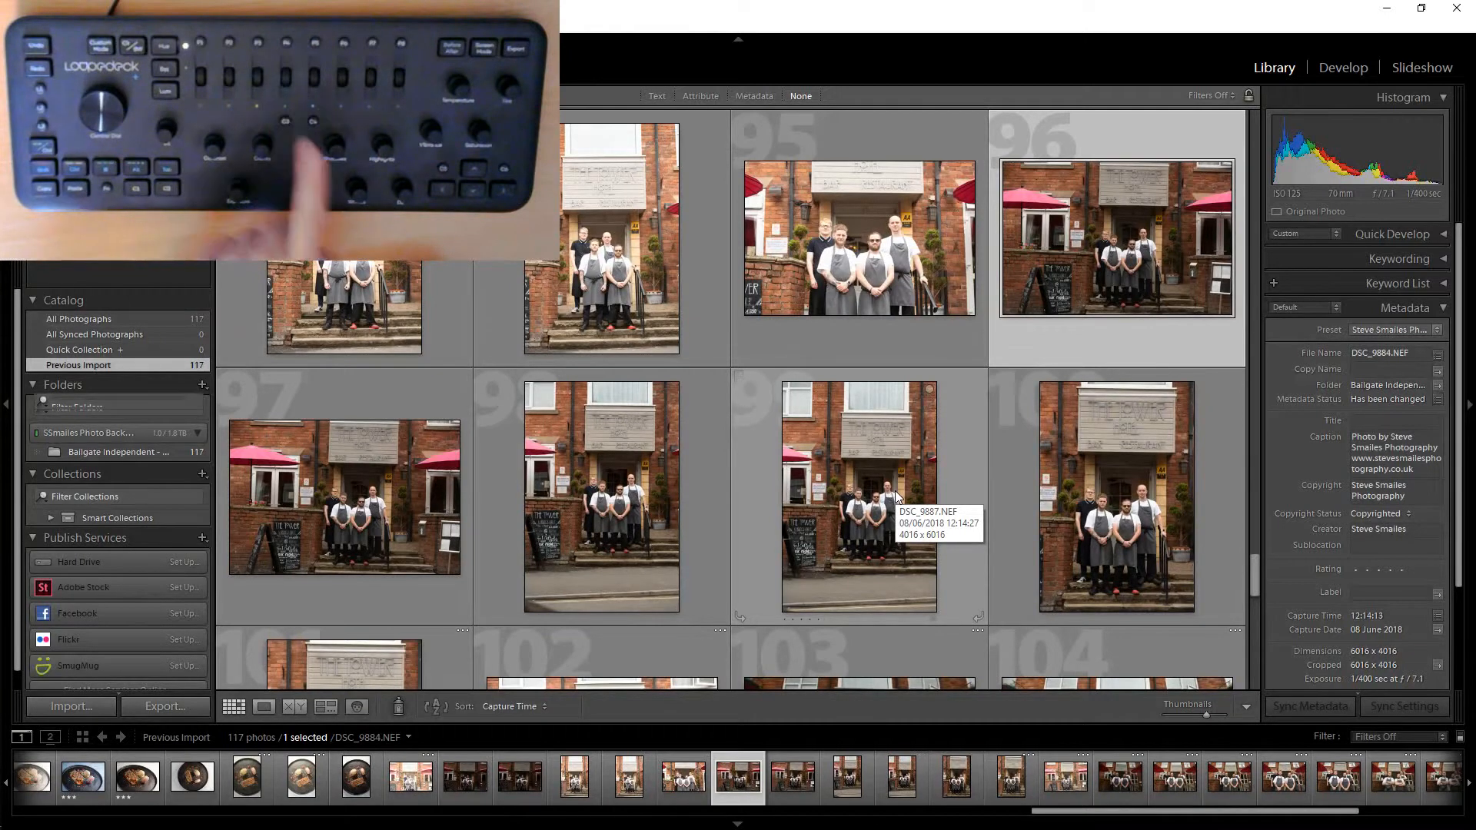
Open the Develop module and filter the filmstrip to photos rated three stars or higher.
key(d)
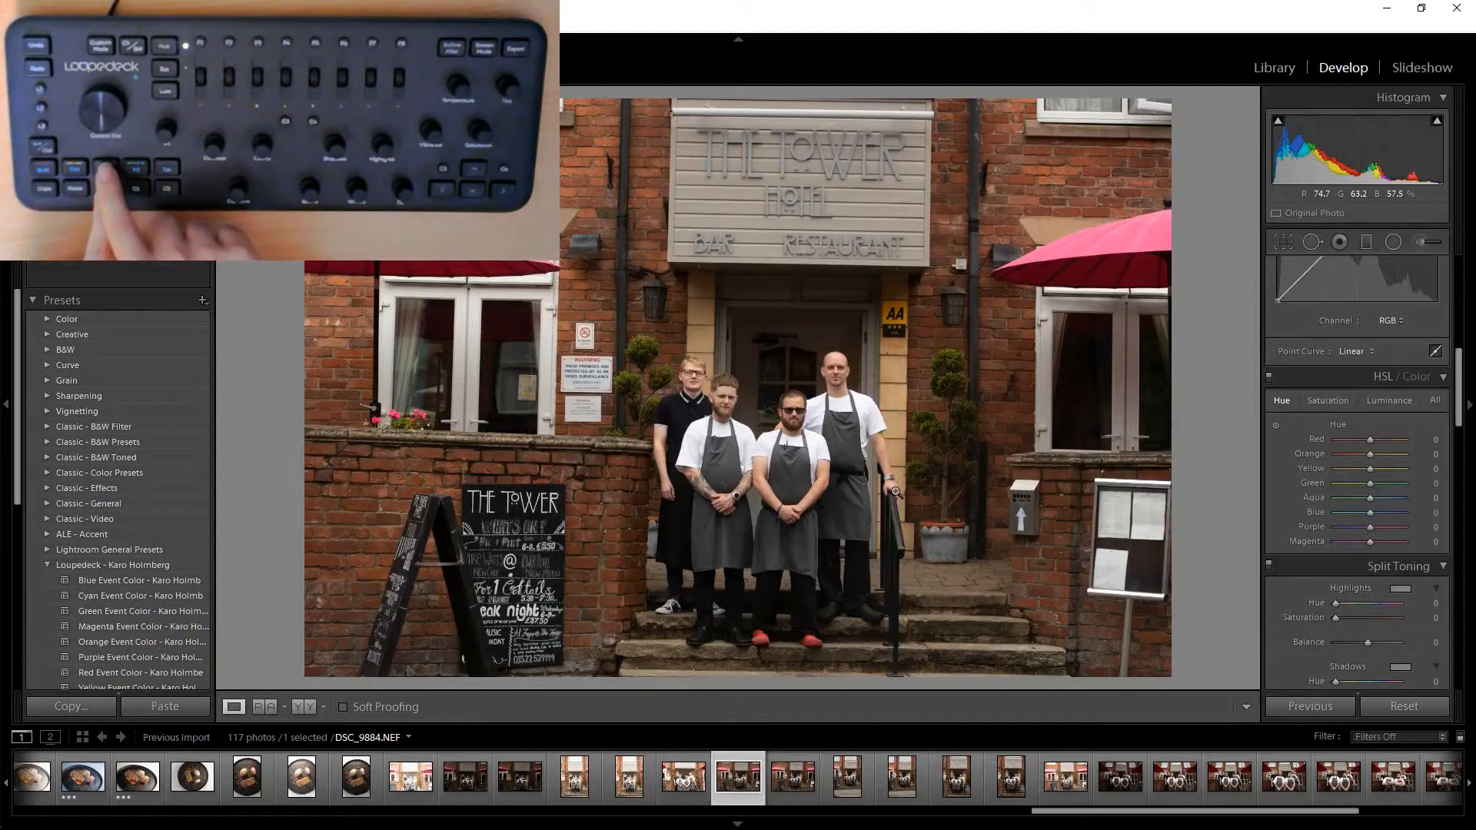
key(ctrl+l)
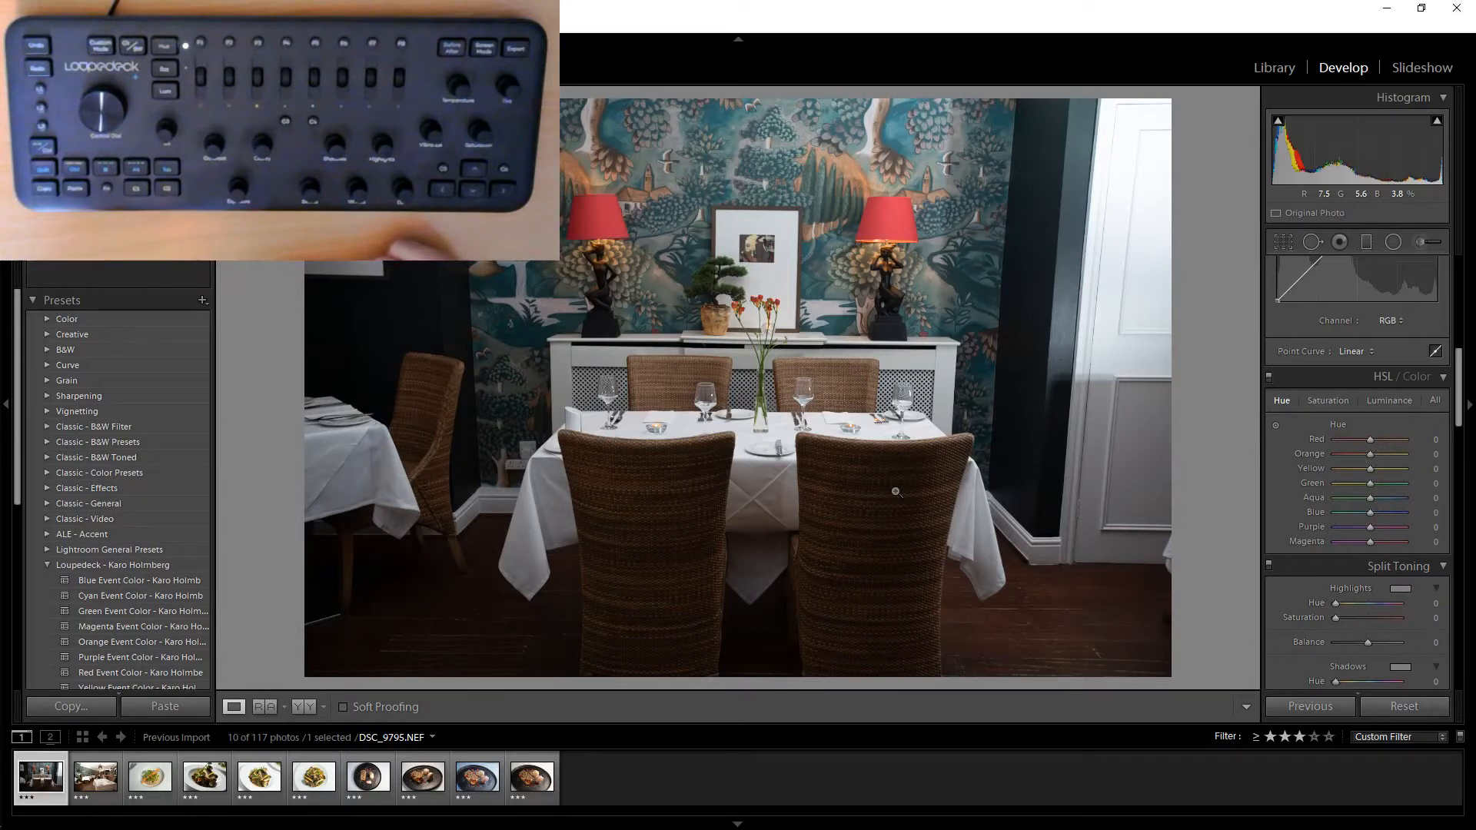
Select the clams dish photo and lower its Exposure to -0.30.
key(Right)
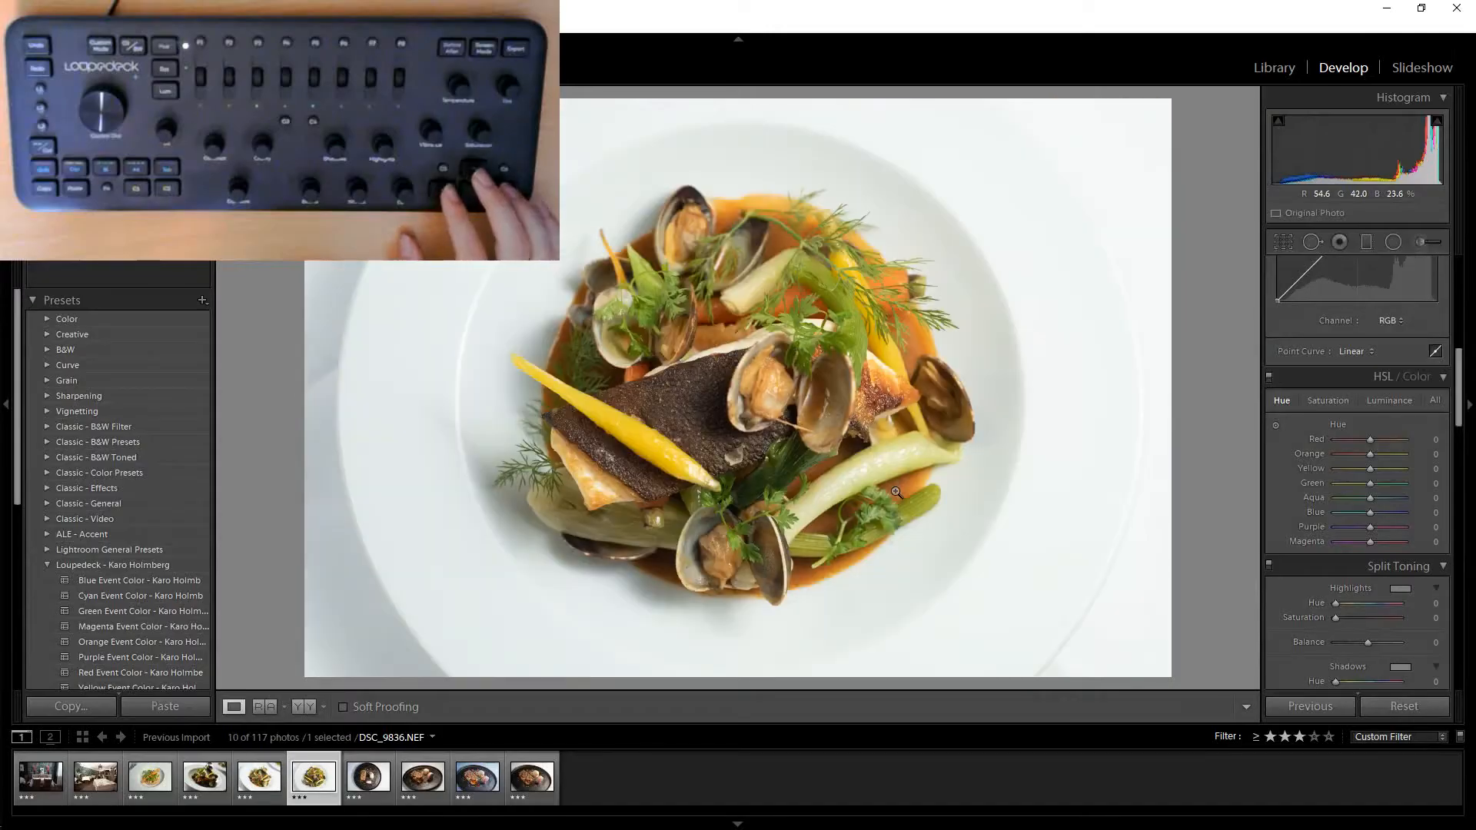
key(Left)
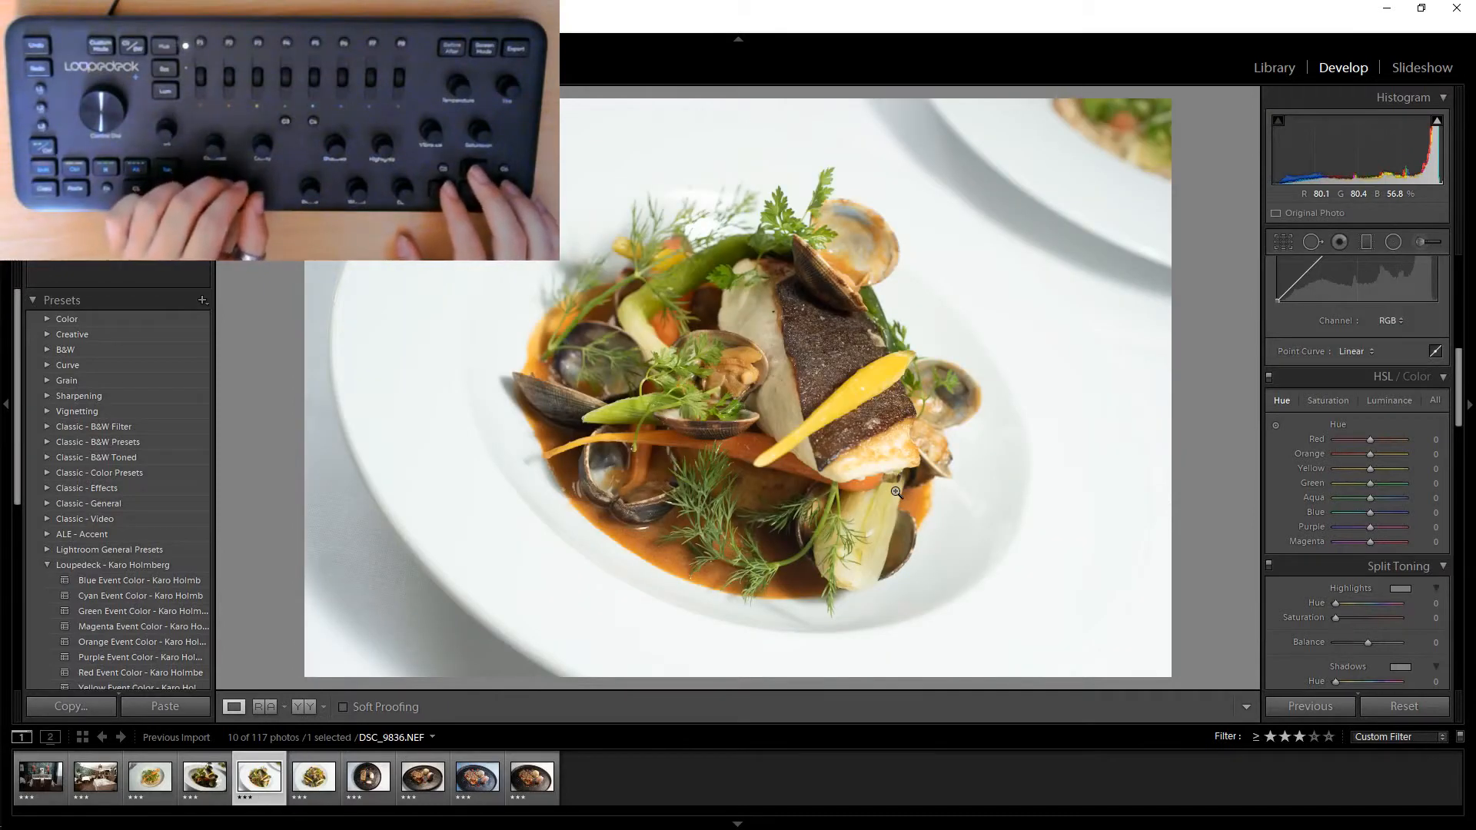
key(minus)
key(minus)
key(minus)
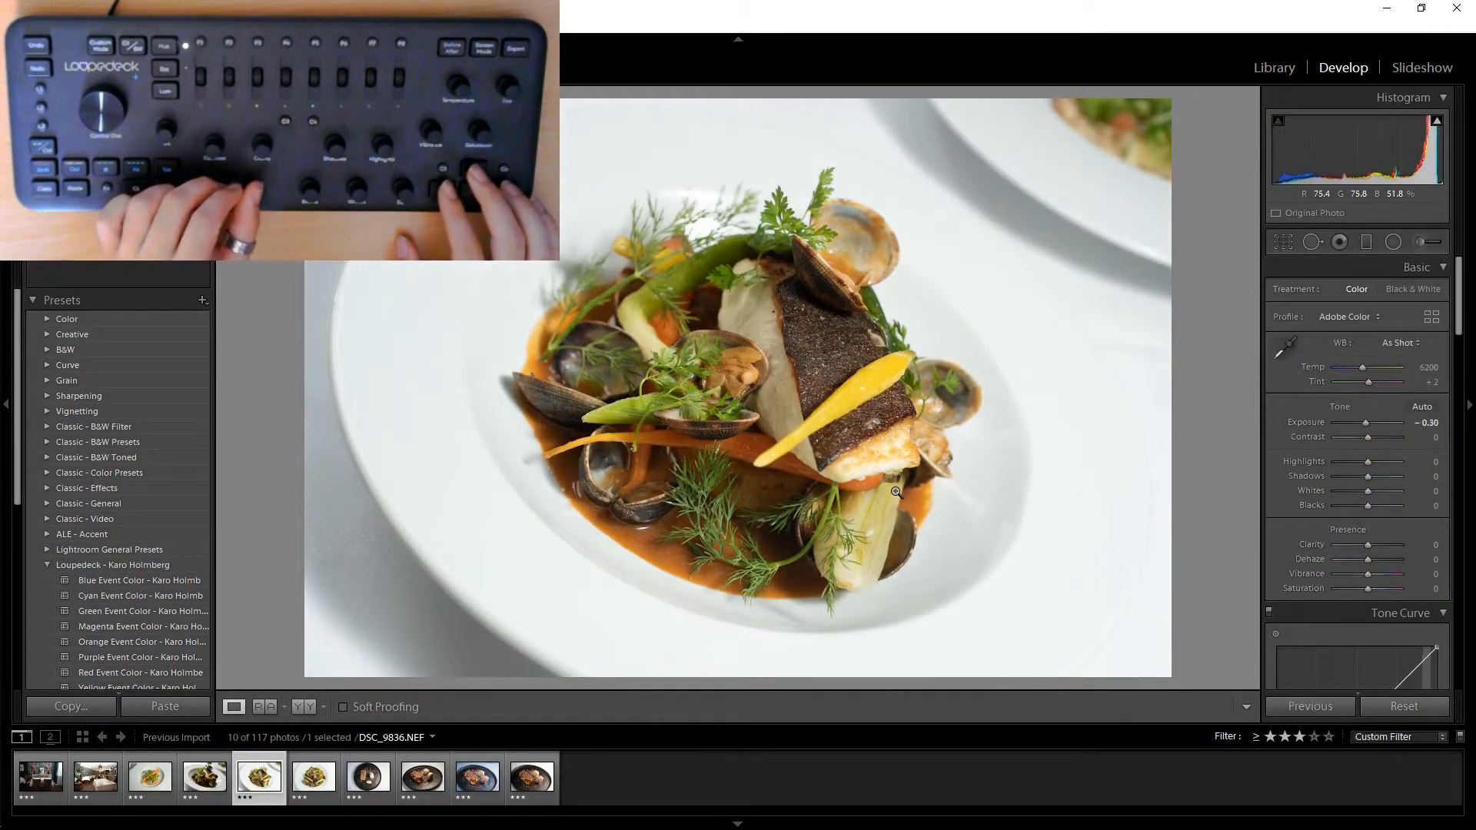
key(minus)
key(minus)
key(minus)
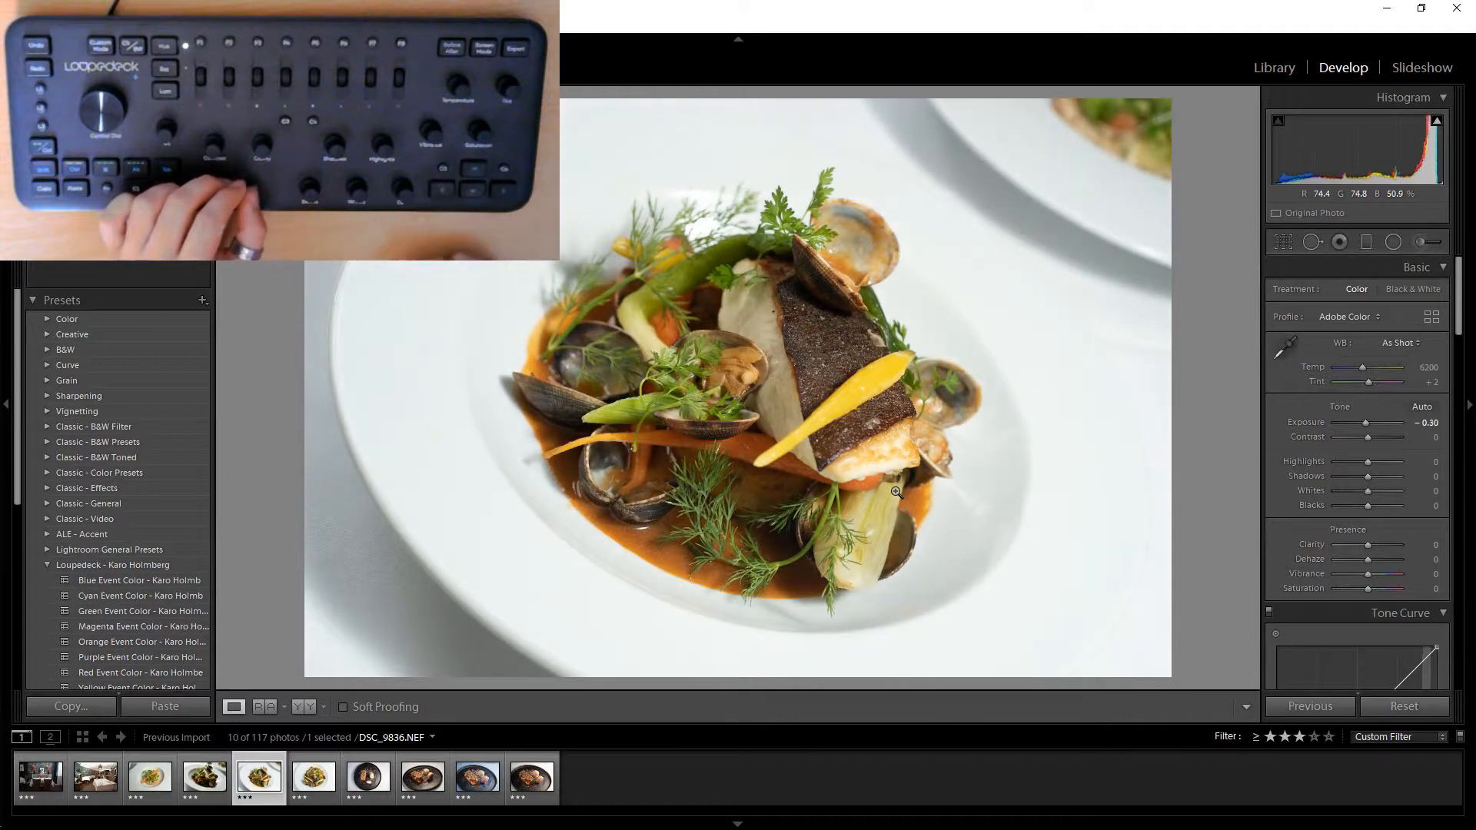
key(minus)
key(minus)
key(minus)
key(minus)
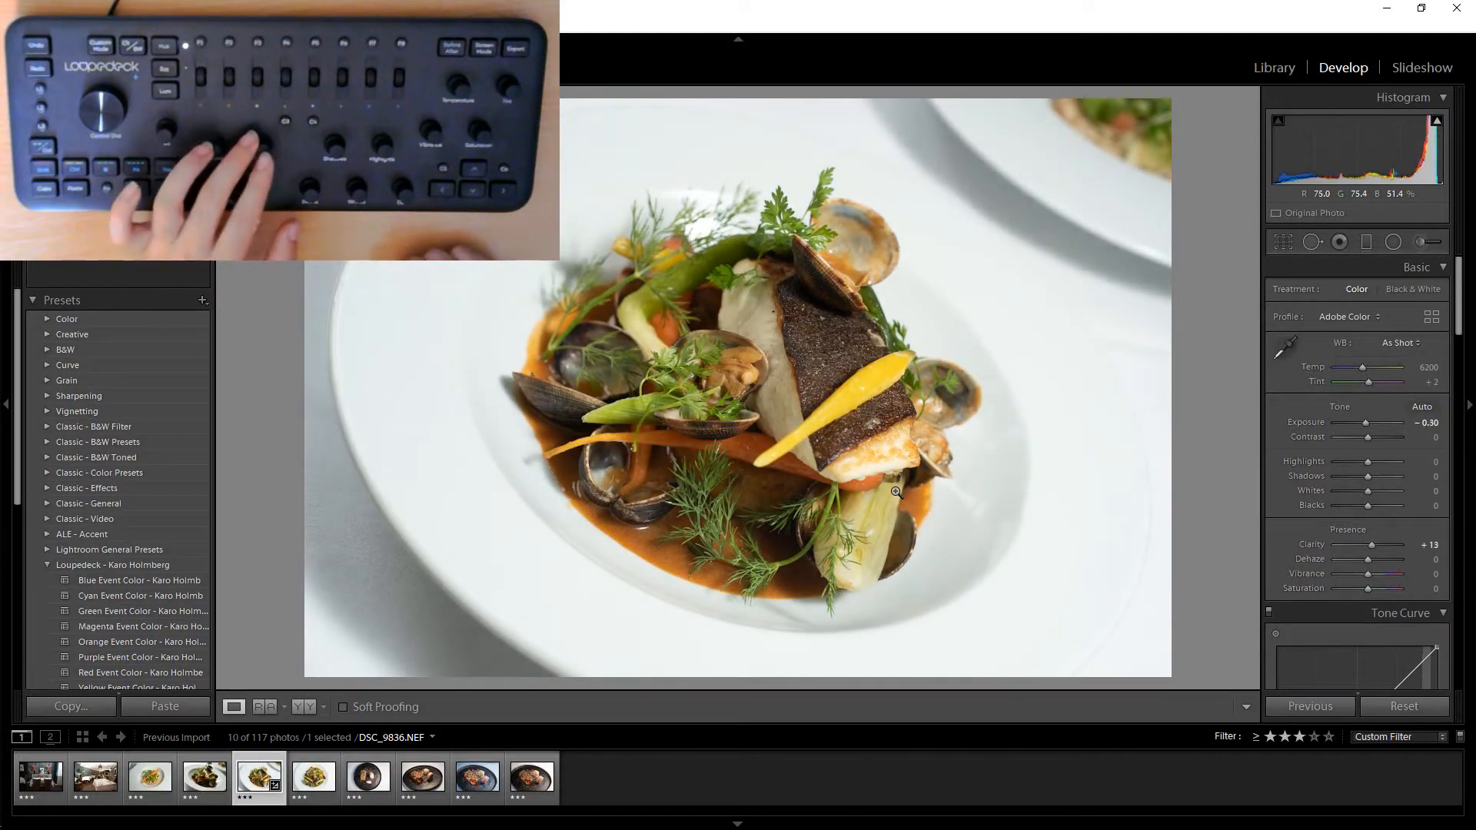
Raise Clarity to +20 and Saturation to +21.
key(plus)
key(plus)
key(plus)
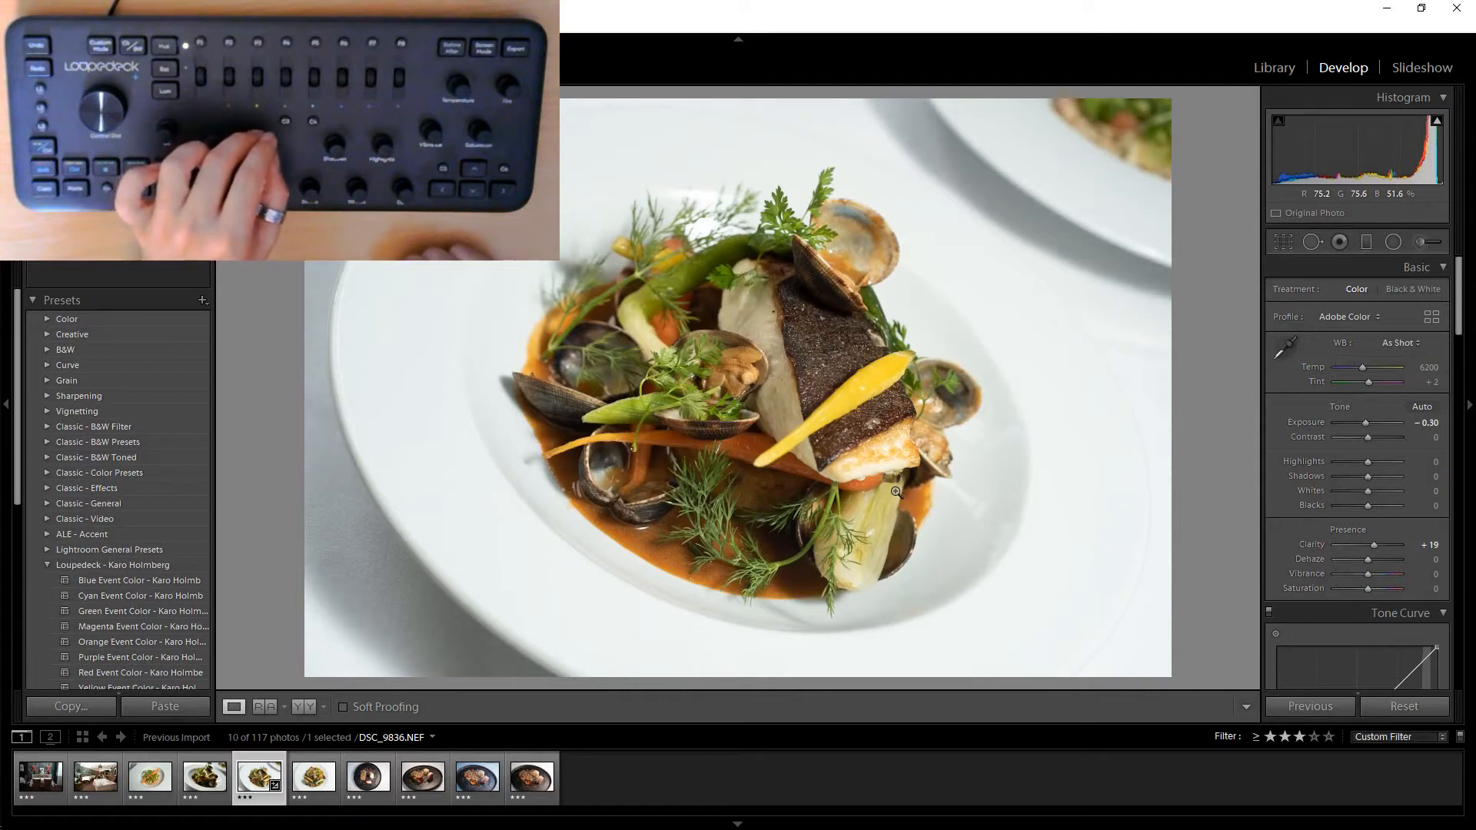
key(plus)
key(plus)
key(plus)
key(plus)
key(plus)
key(plus)
key(plus)
key(plus)
key(plus)
key(plus)
key(plus)
key(plus)
key(plus)
key(plus)
key(plus)
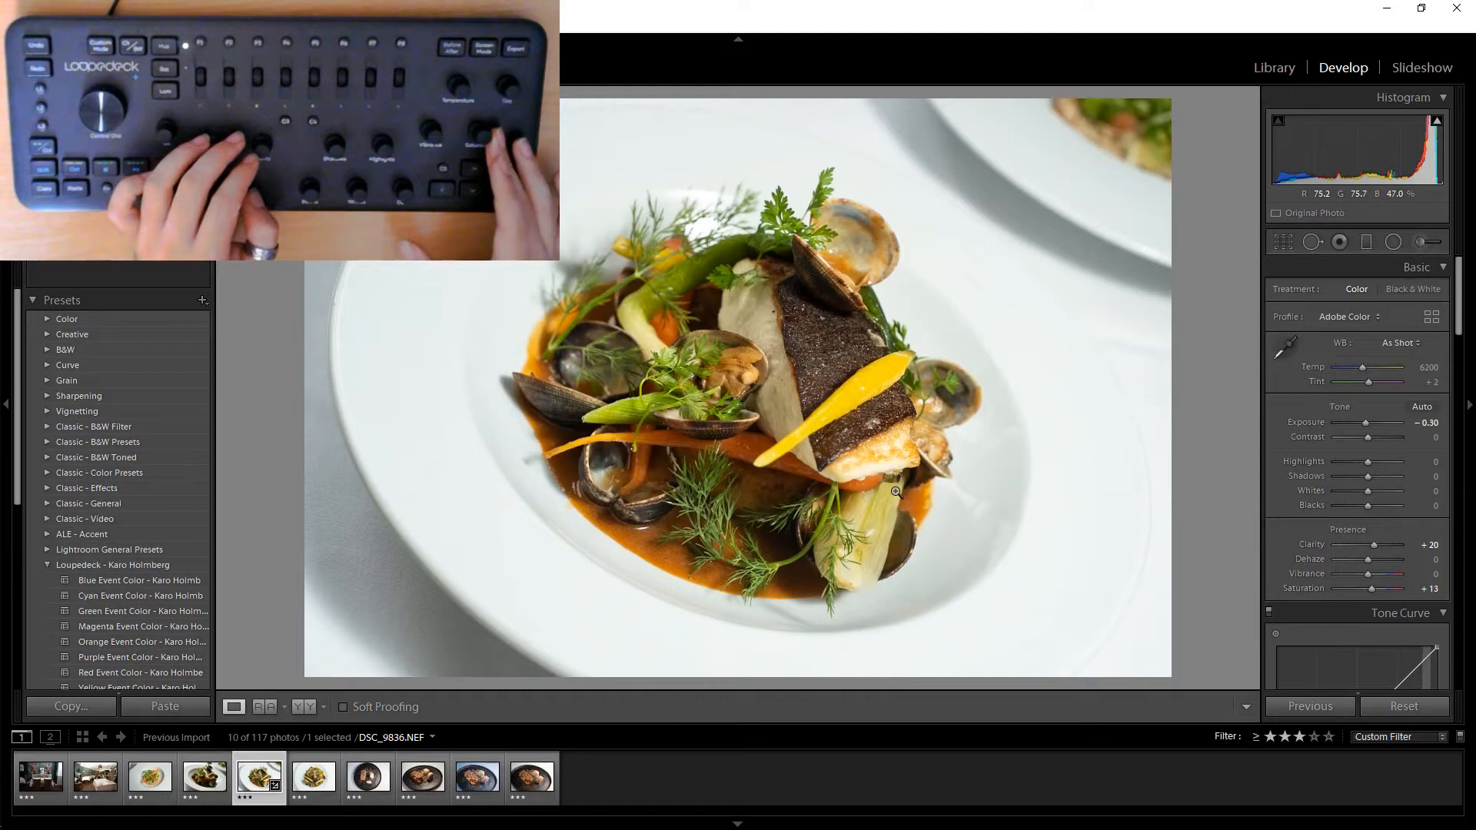
Fine-tune Basic settings: Temp 6250, Contrast +19, Highlights -20, Shadows +9, Saturation +20.
key(plus)
key(plus)
key(plus)
key(plus)
key(plus)
key(plus)
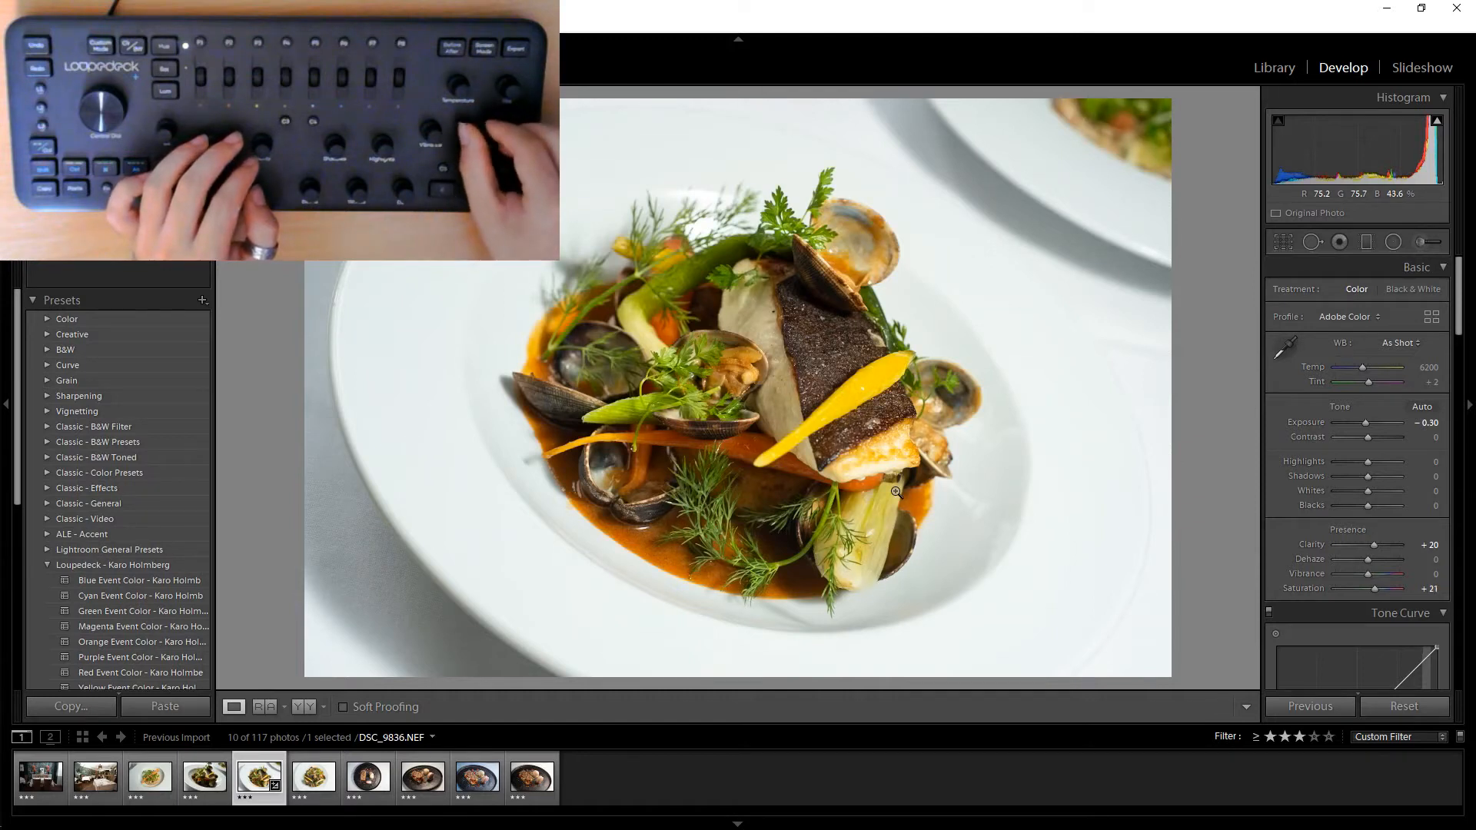
key(minus)
key(minus)
key(plus)
key(plus)
key(plus)
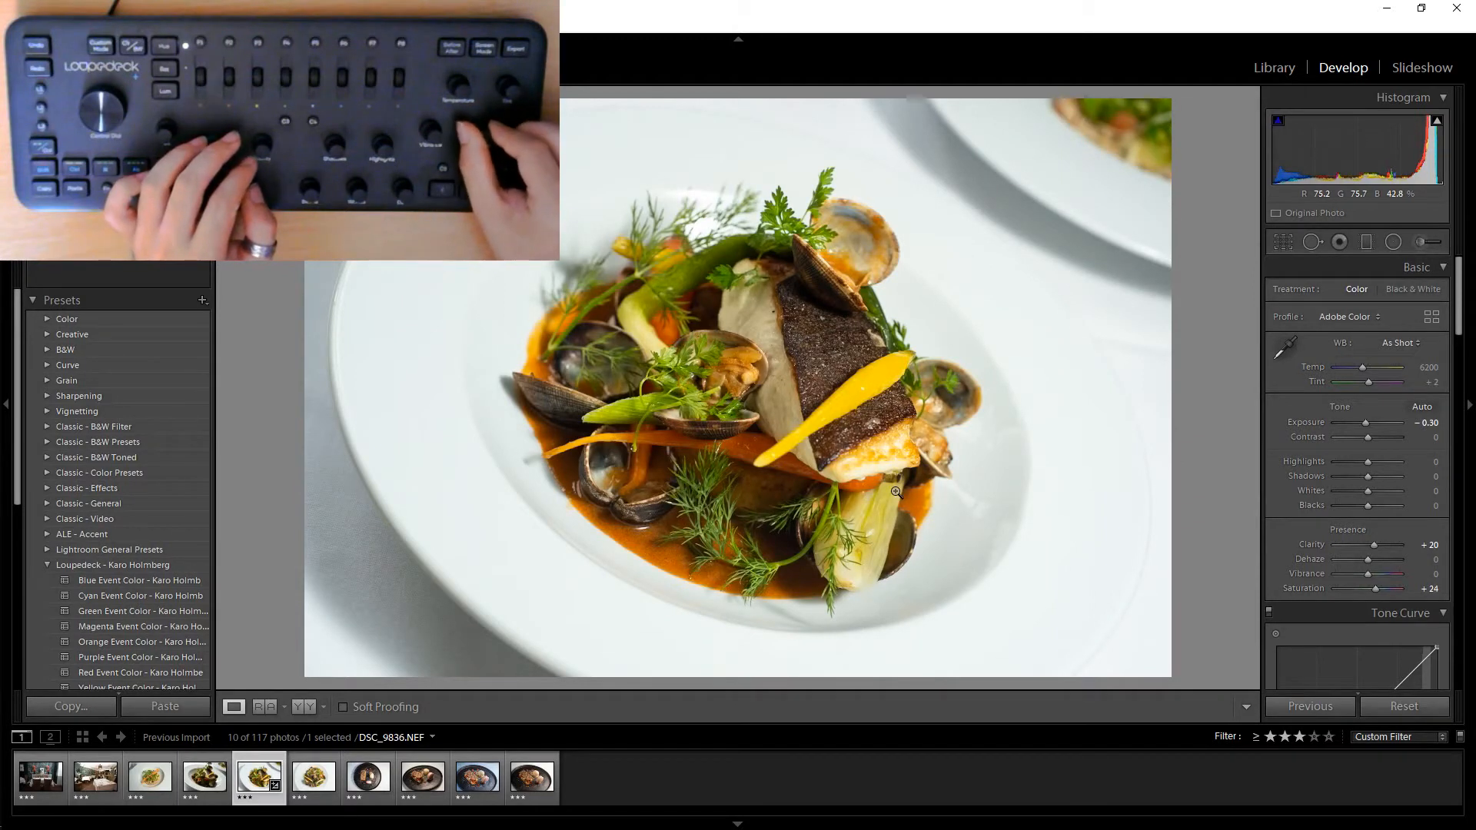
key(plus)
key(plus)
key(plus)
key(plus)
key(plus)
key(plus)
key(plus)
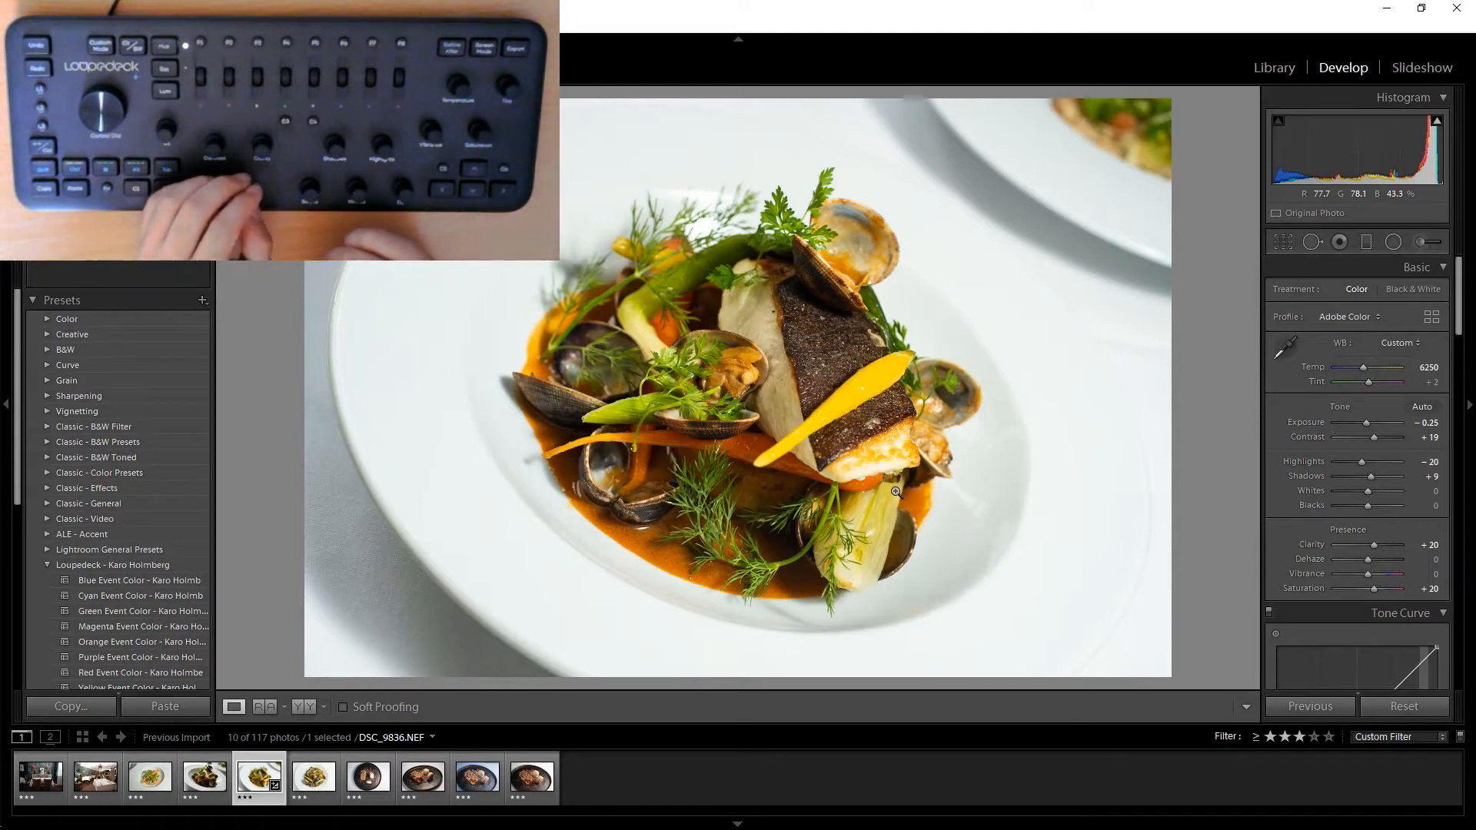
Set Exposure to -0.05 and Contrast to +27.
key(minus)
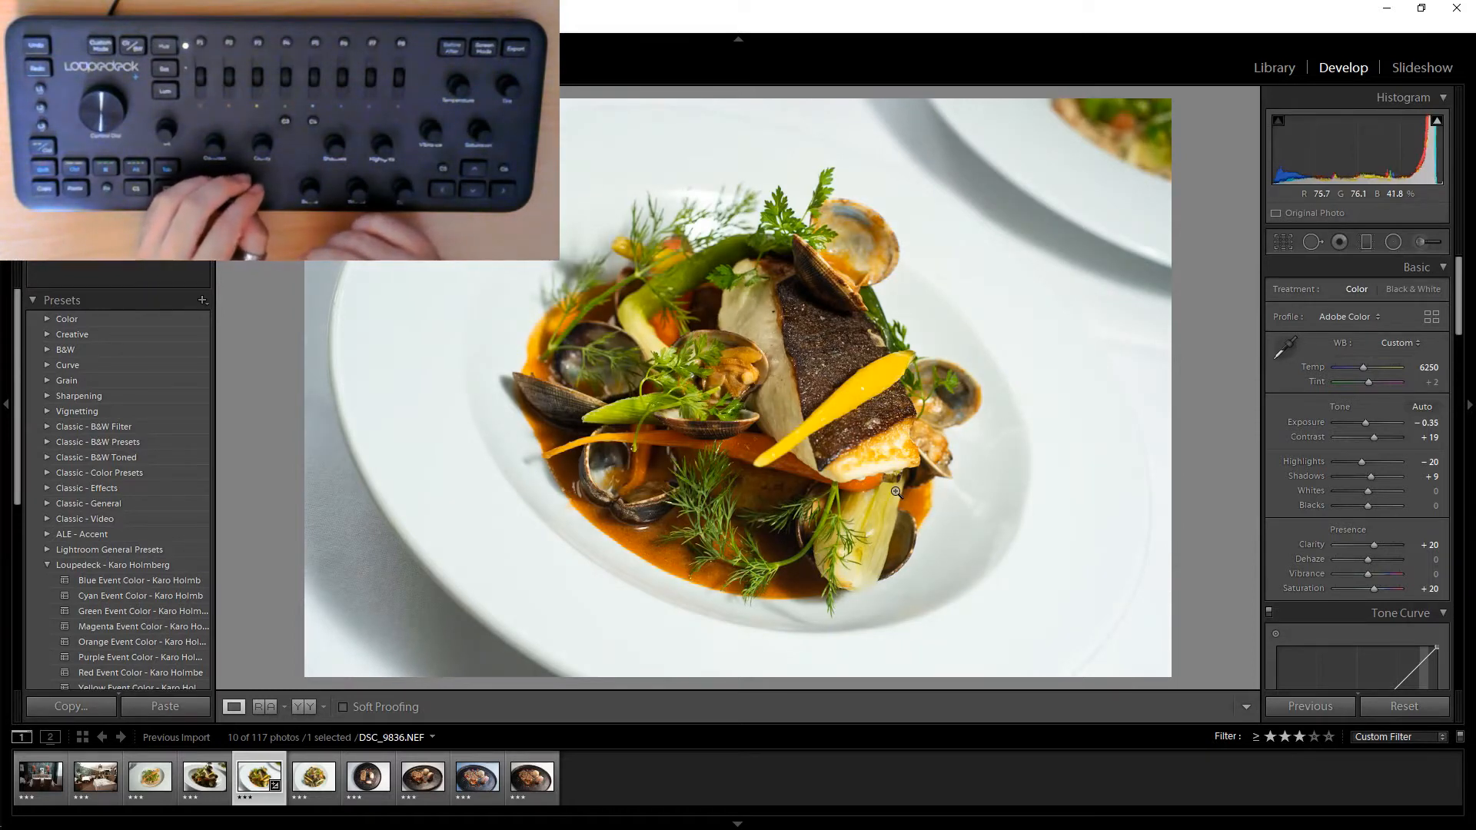
key(plus)
key(plus)
key(plus)
key(plus)
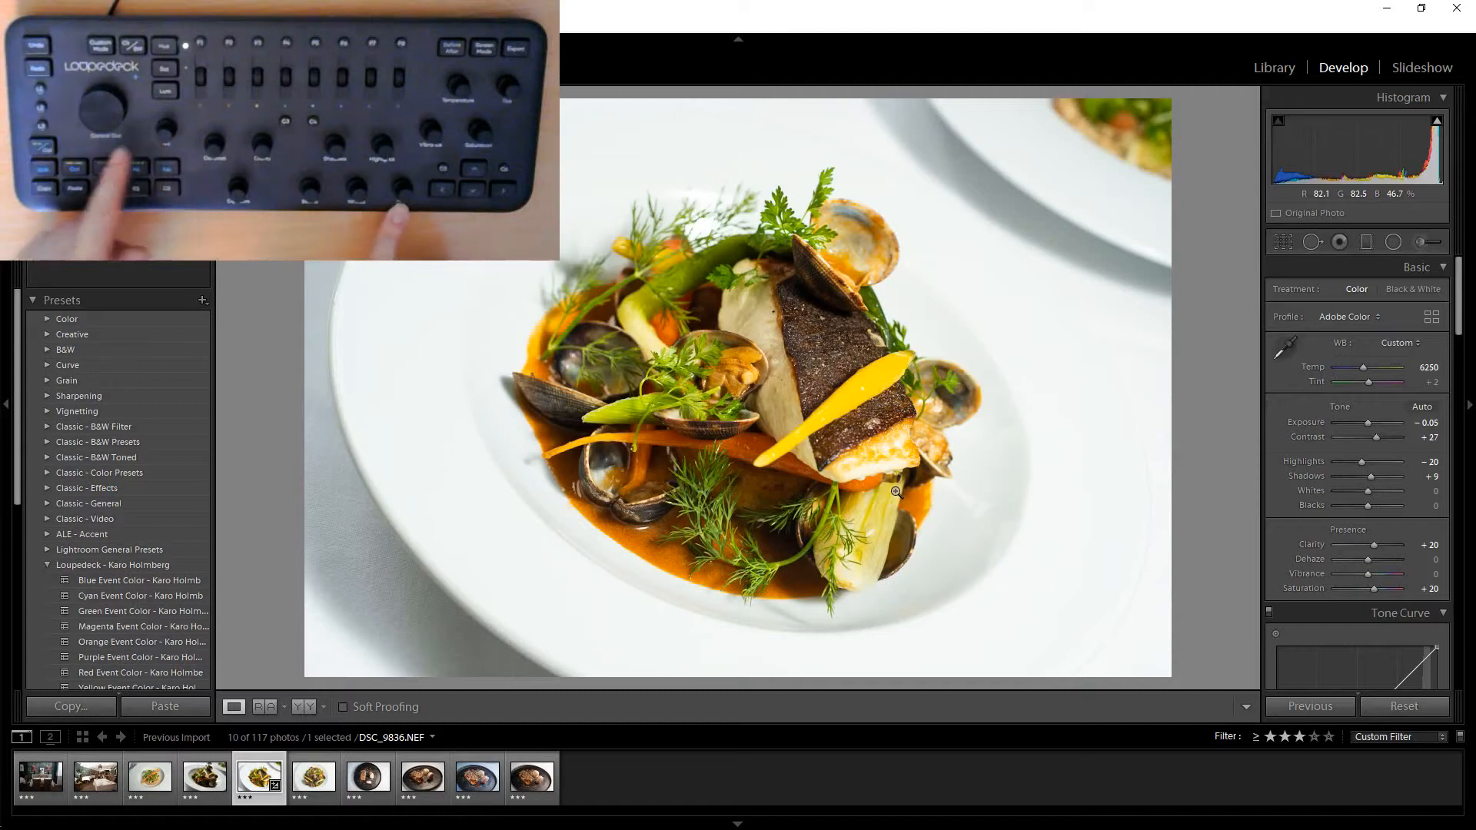
Set sharpening Amount to 63, Radius to 1.3 and Detail to 42, checking the result at 1:1 zoom.
key(plus)
key(plus)
key(plus)
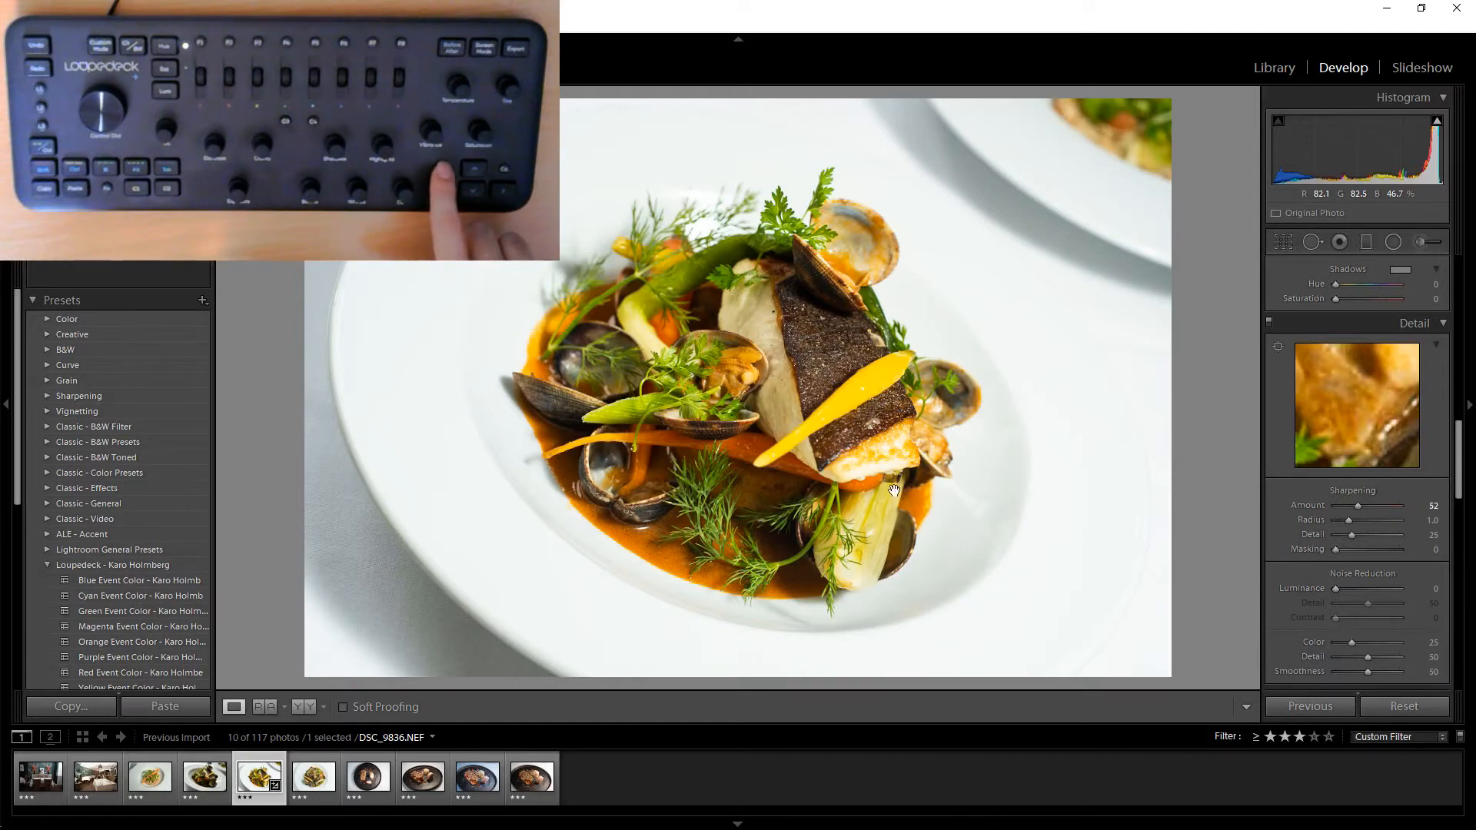
key(z)
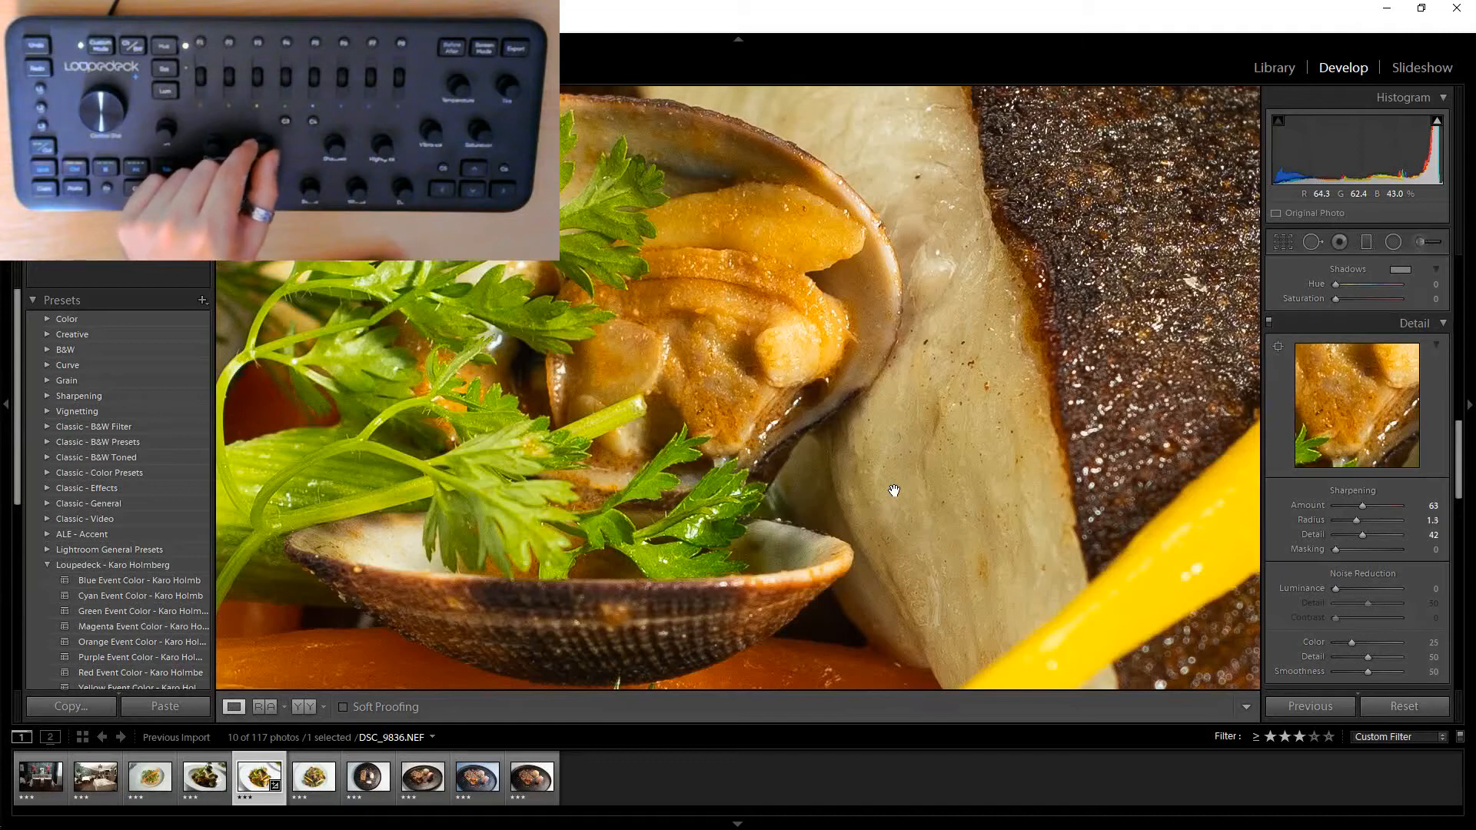
click(895, 491)
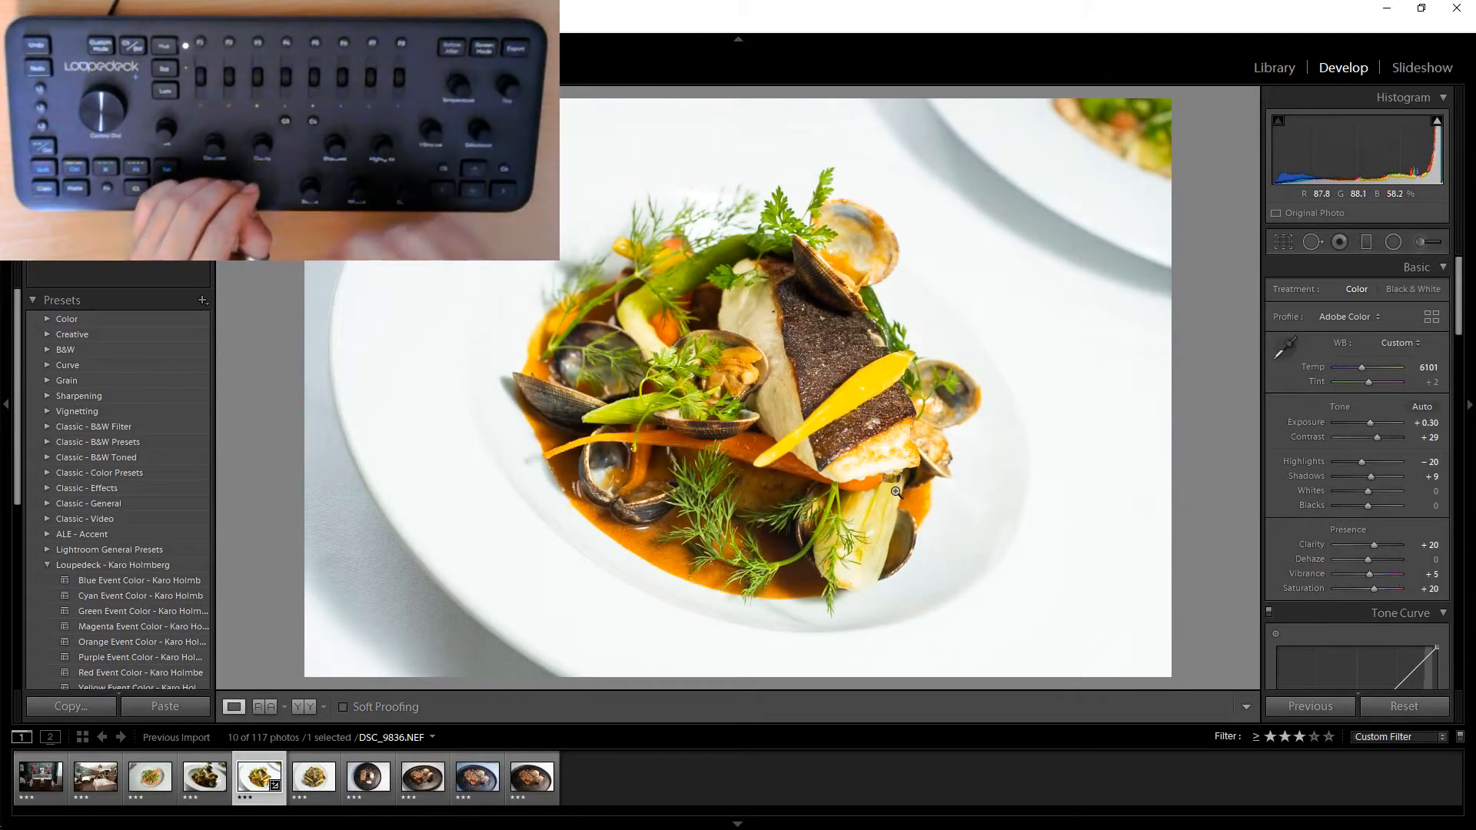
Compare before and after versions side by side.
key(y)
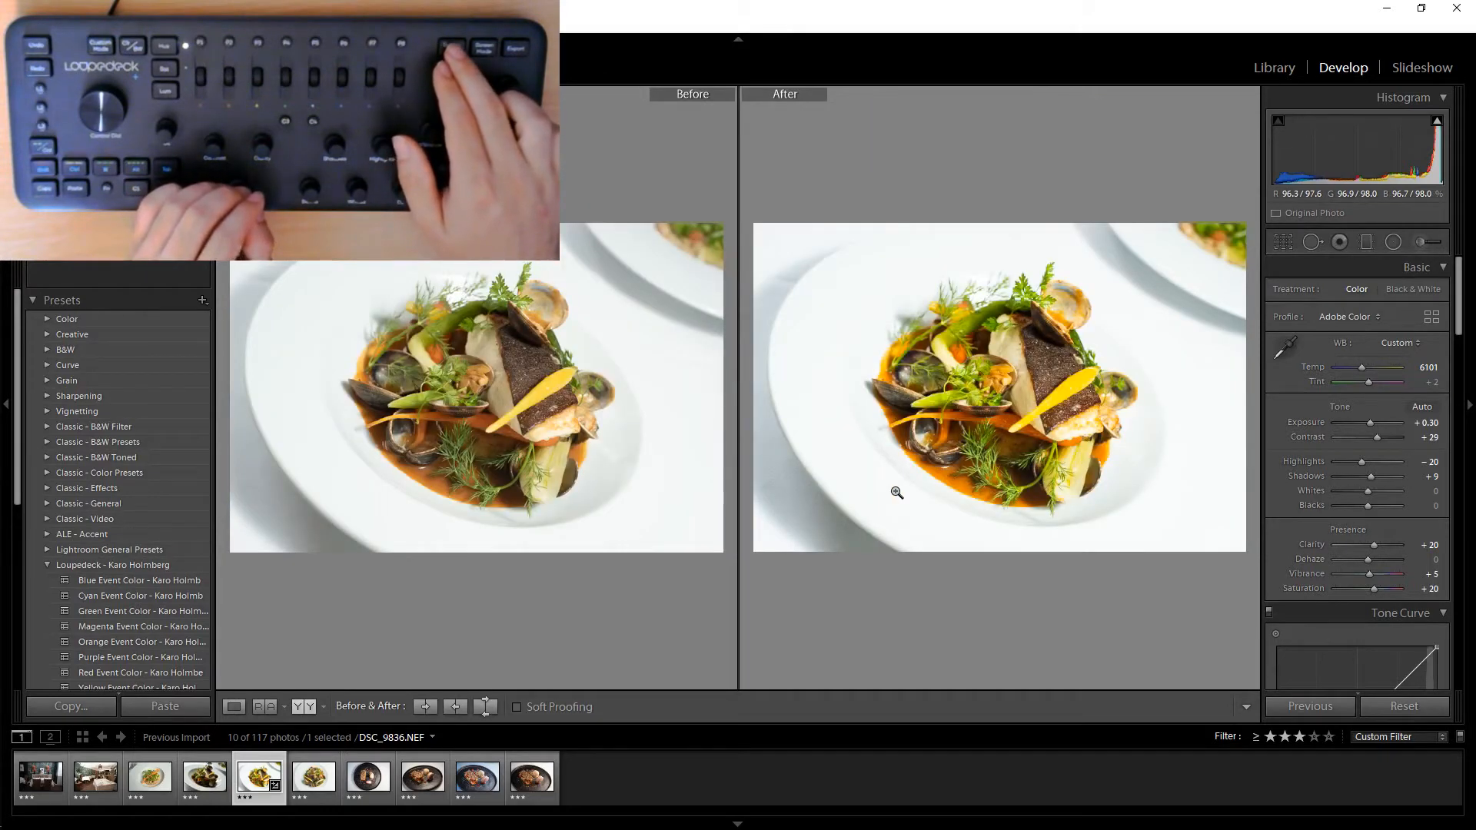
key(y)
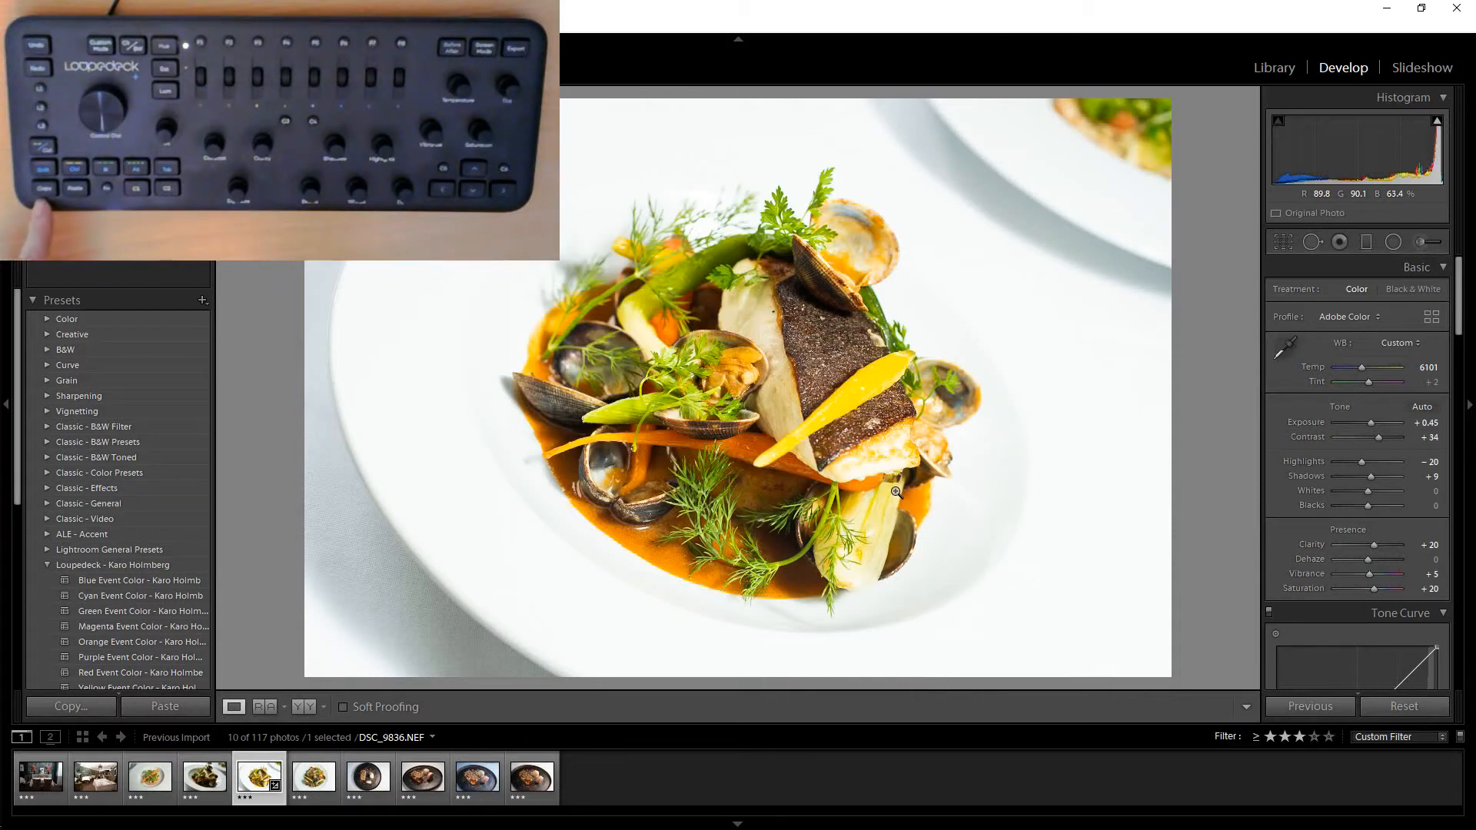
Copy the develop settings and paste them onto the next dish photo.
key(ctrl+c)
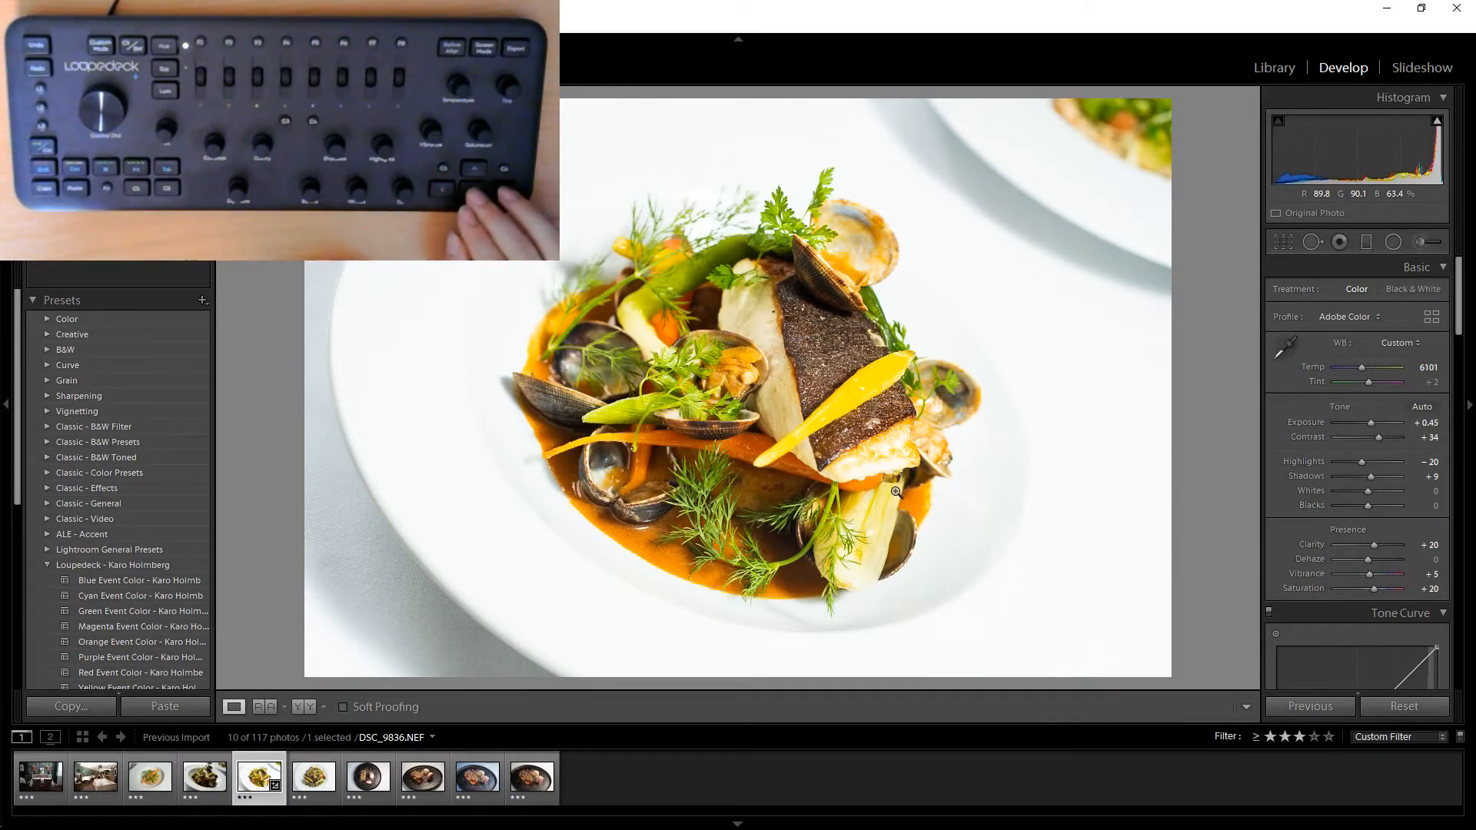
key(Right)
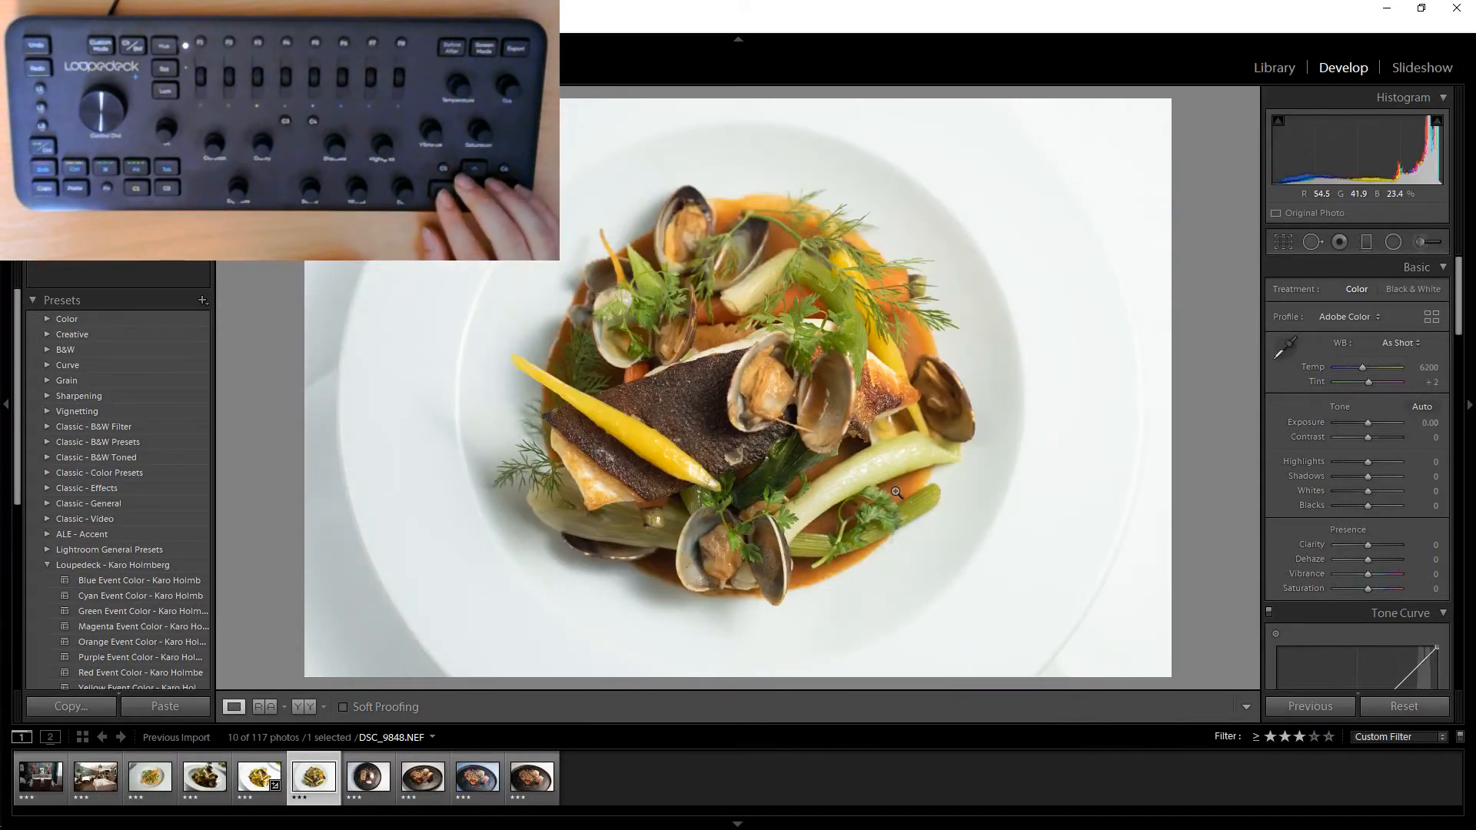
key(ctrl+shift+v)
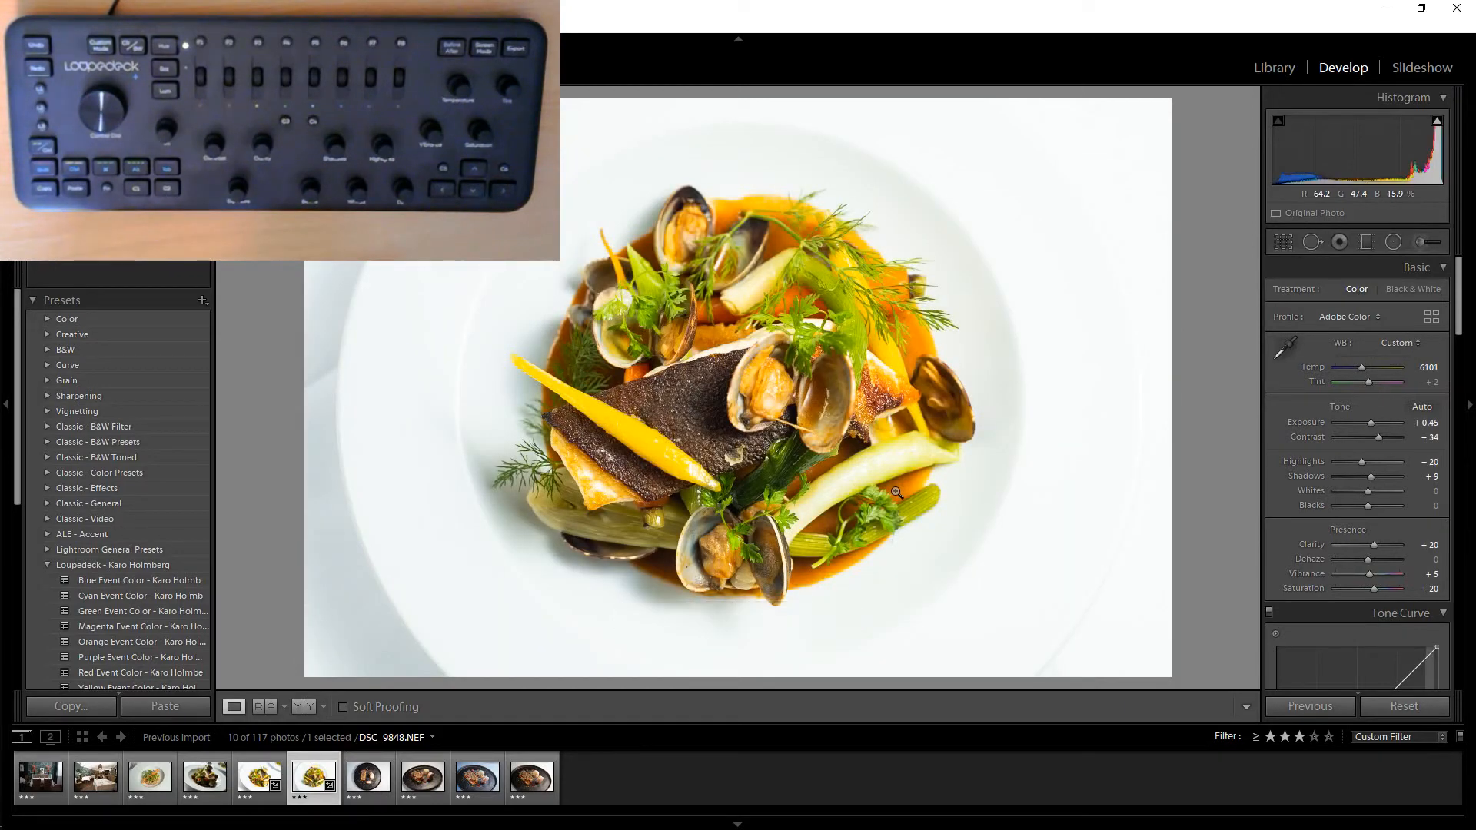
Paste the same develop settings onto the dessert plate photo.
key(Left)
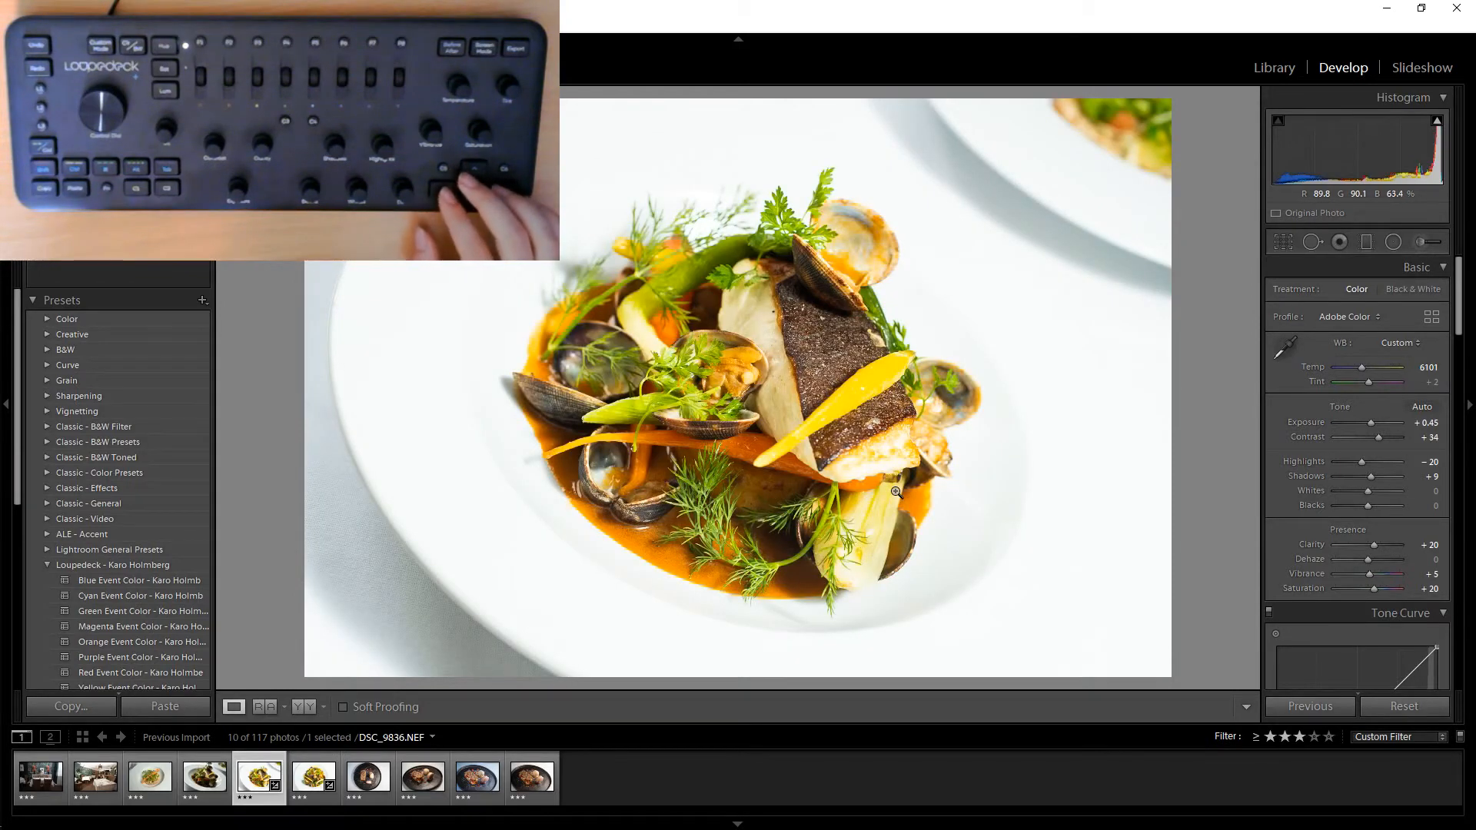
key(Right)
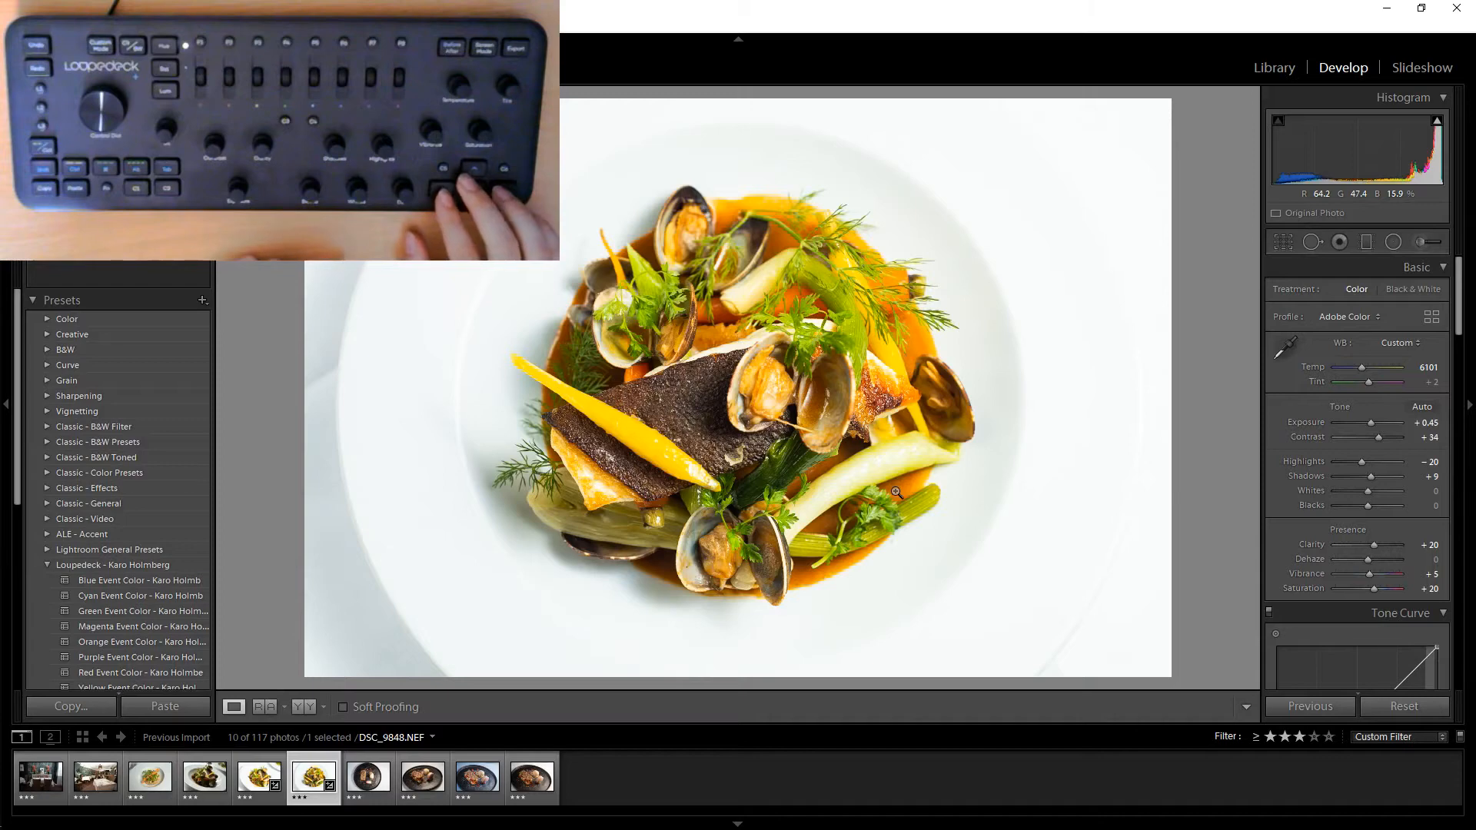
key(Right)
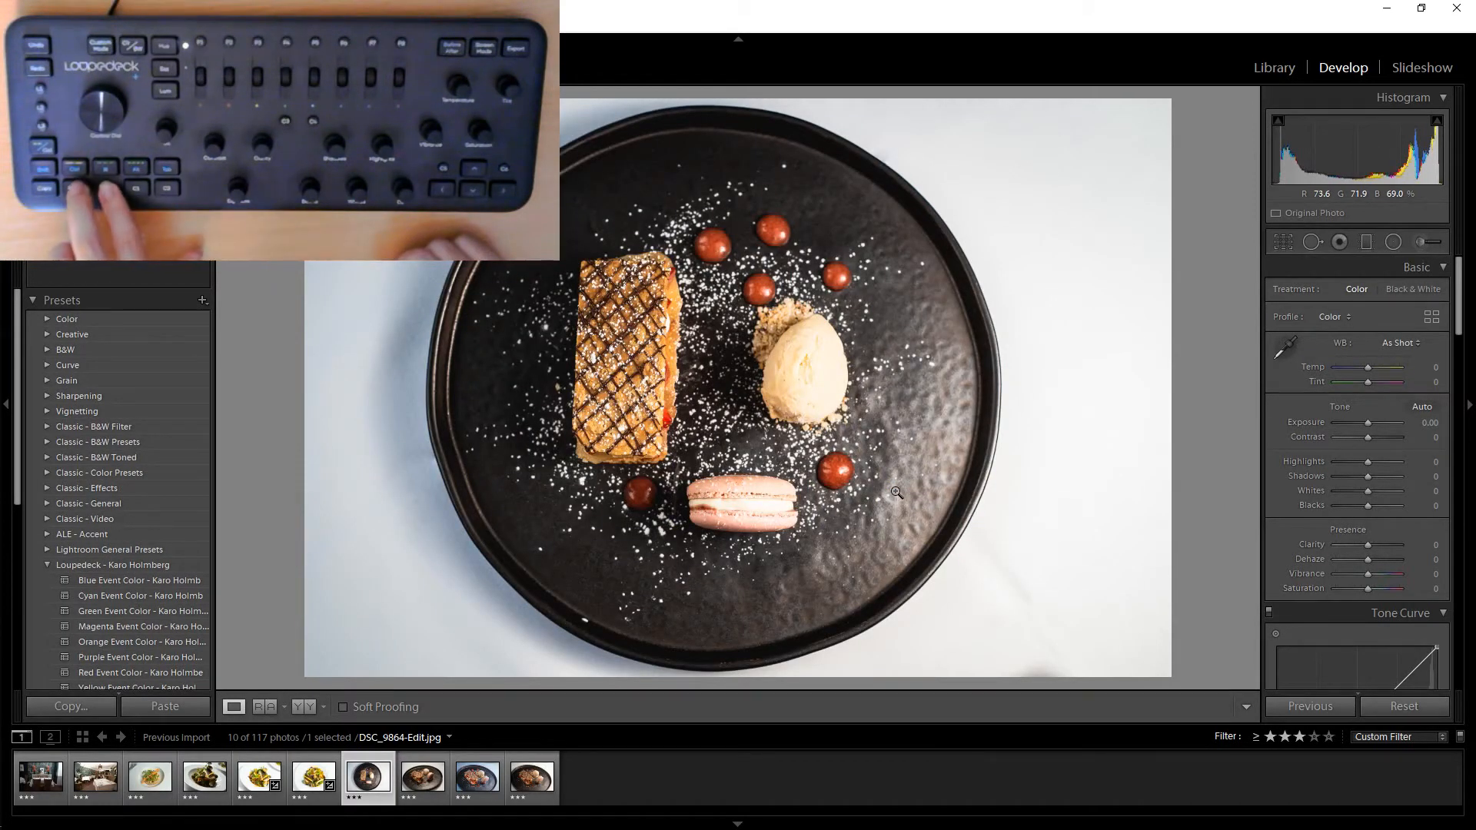
key(ctrl+shift+v)
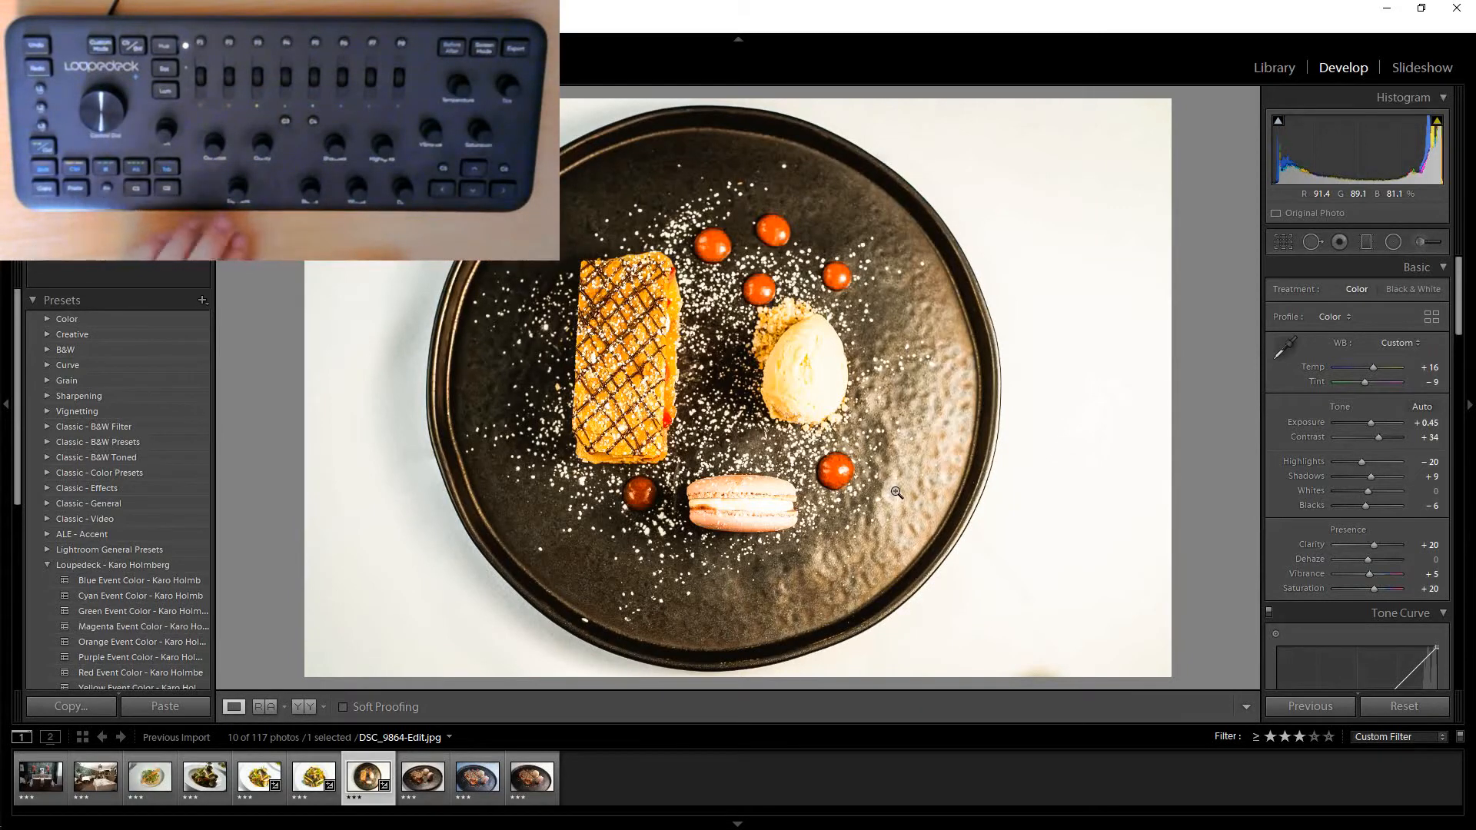
Open the next dessert photo and straighten its crop, setting the crop angle to 0.00.
key(Right)
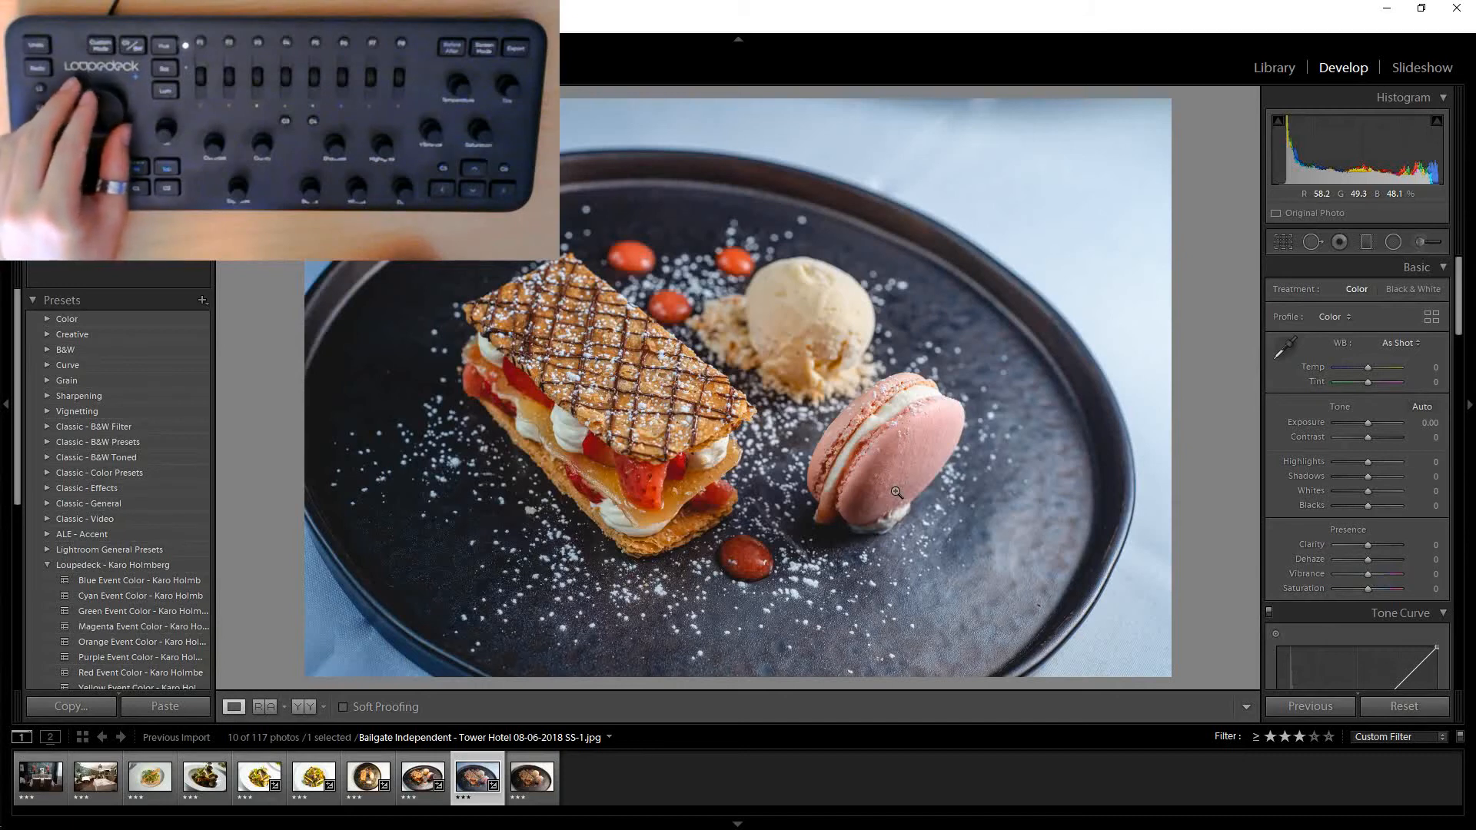
key(r)
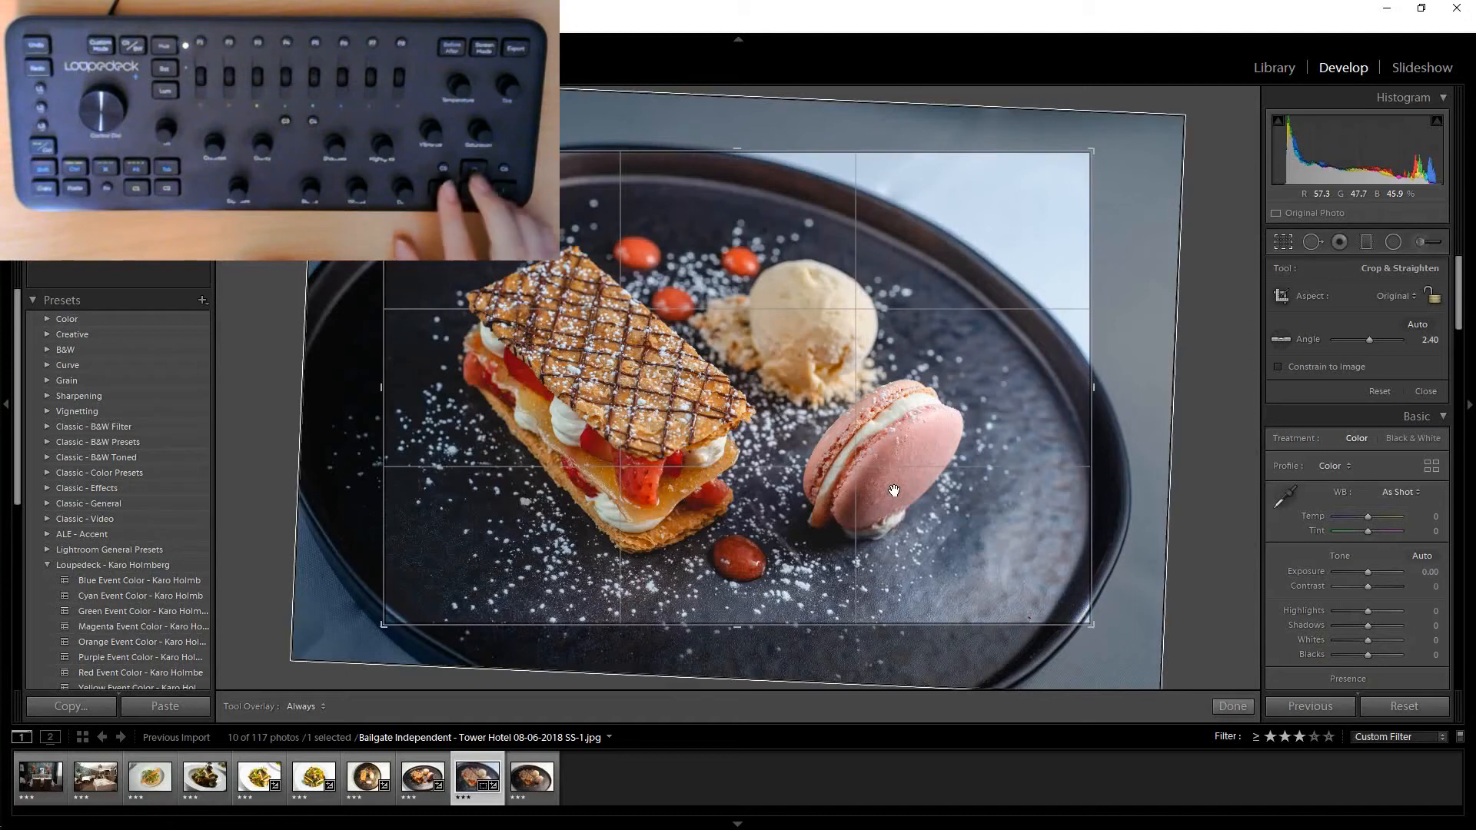
key(Right)
key(Right)
key(Right)
key(Left)
key(Left)
key(Right)
key(Right)
key(Right)
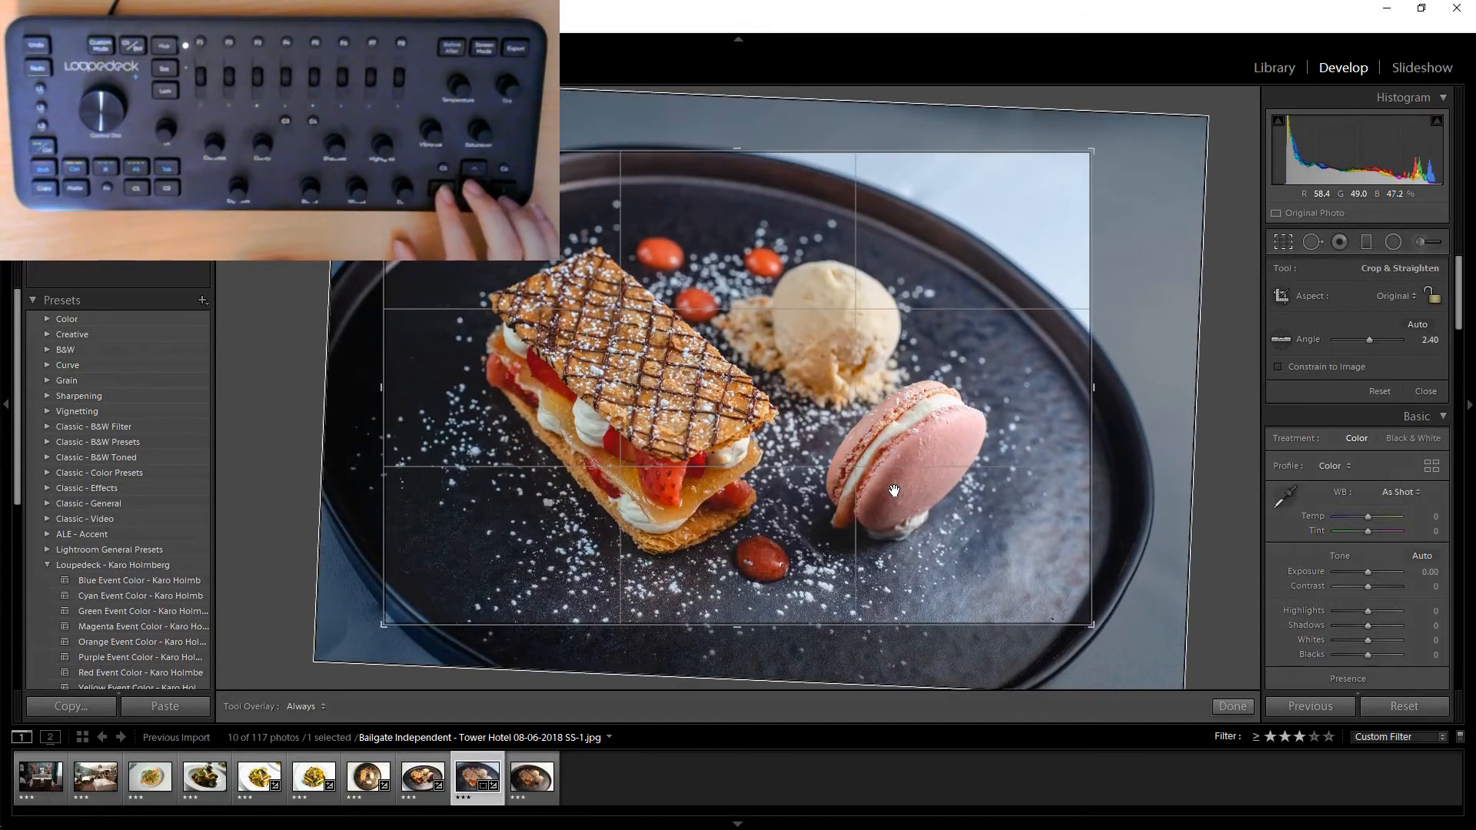
key(Up)
key(Up)
key(Up)
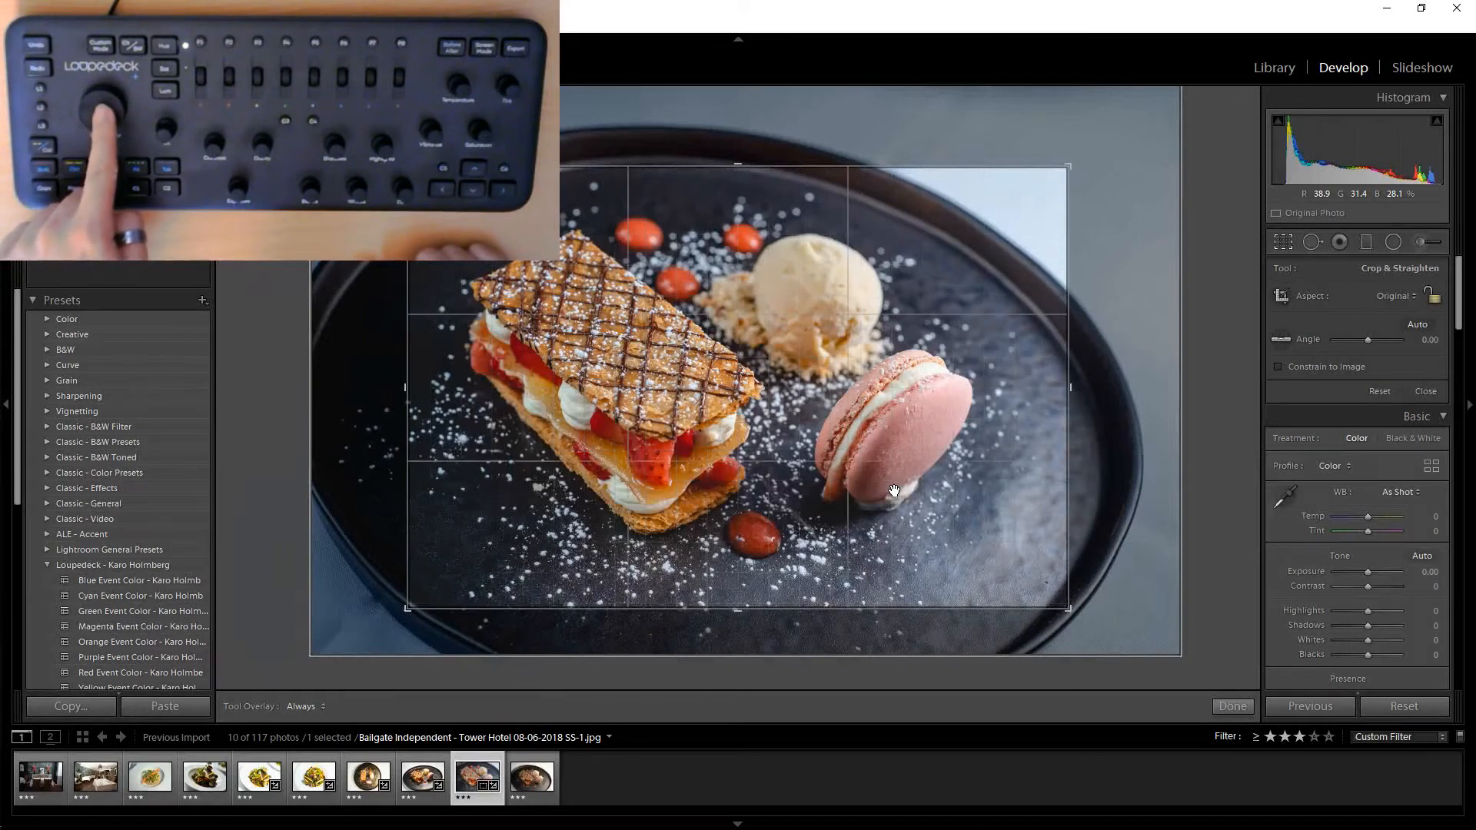
key(d)
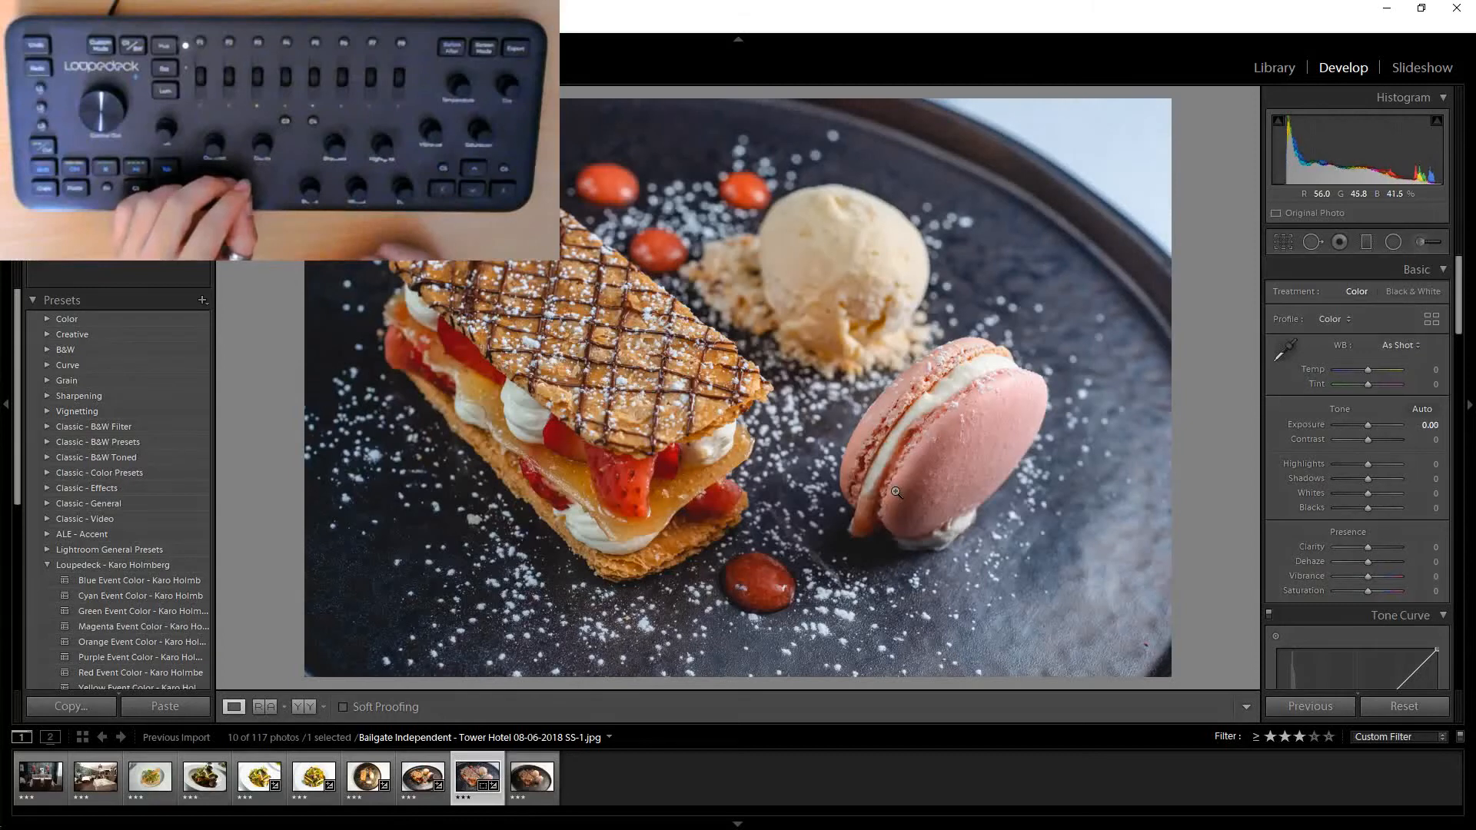
Raise the dessert photo's exposure to +0.35.
key(equal)
key(equal)
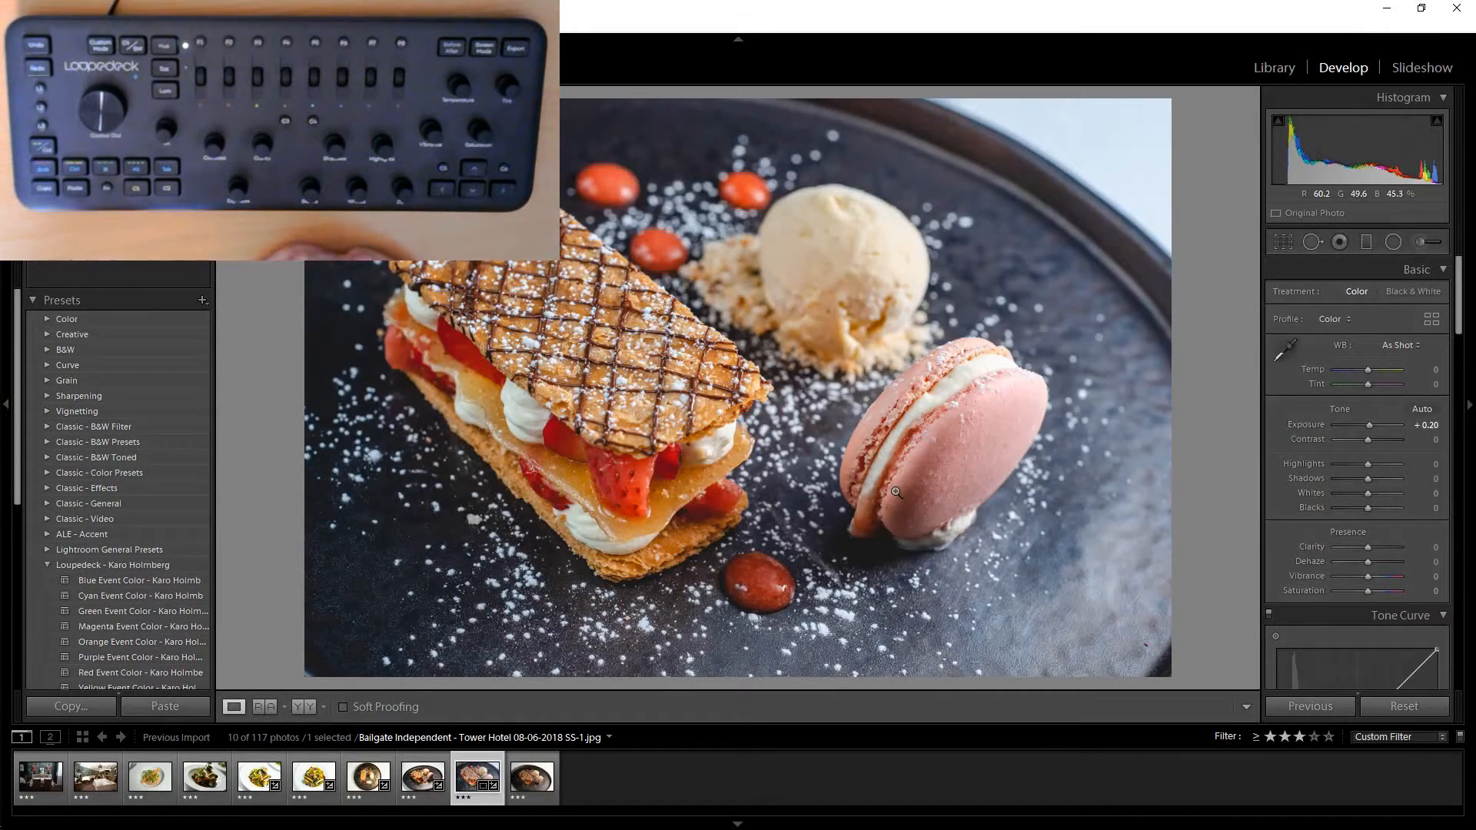
key(equal)
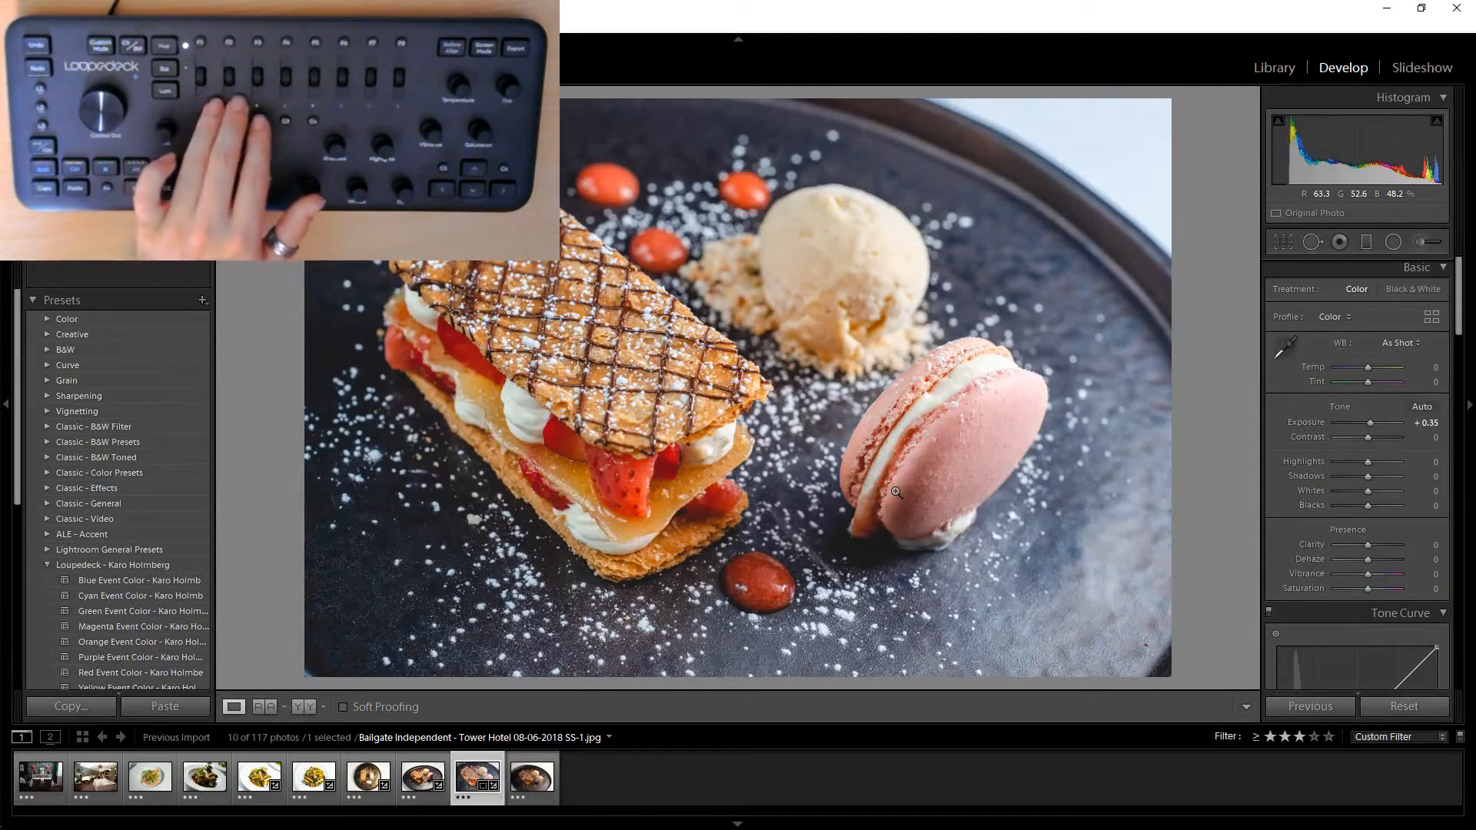
key(equal)
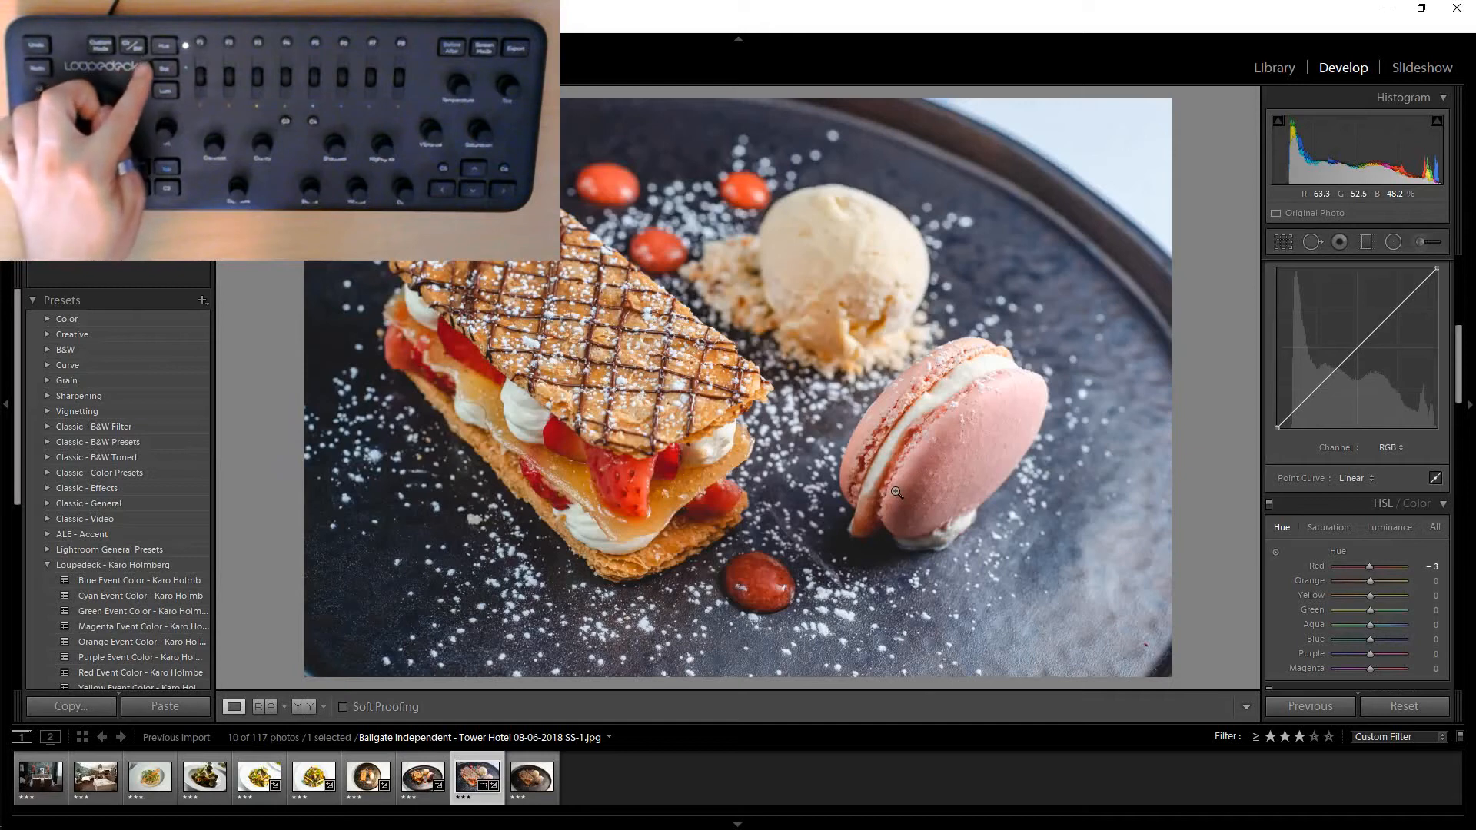
Adjust the red HSL channel to luminance +14 and saturation +16.
key(ctrl+alt+shift+s)
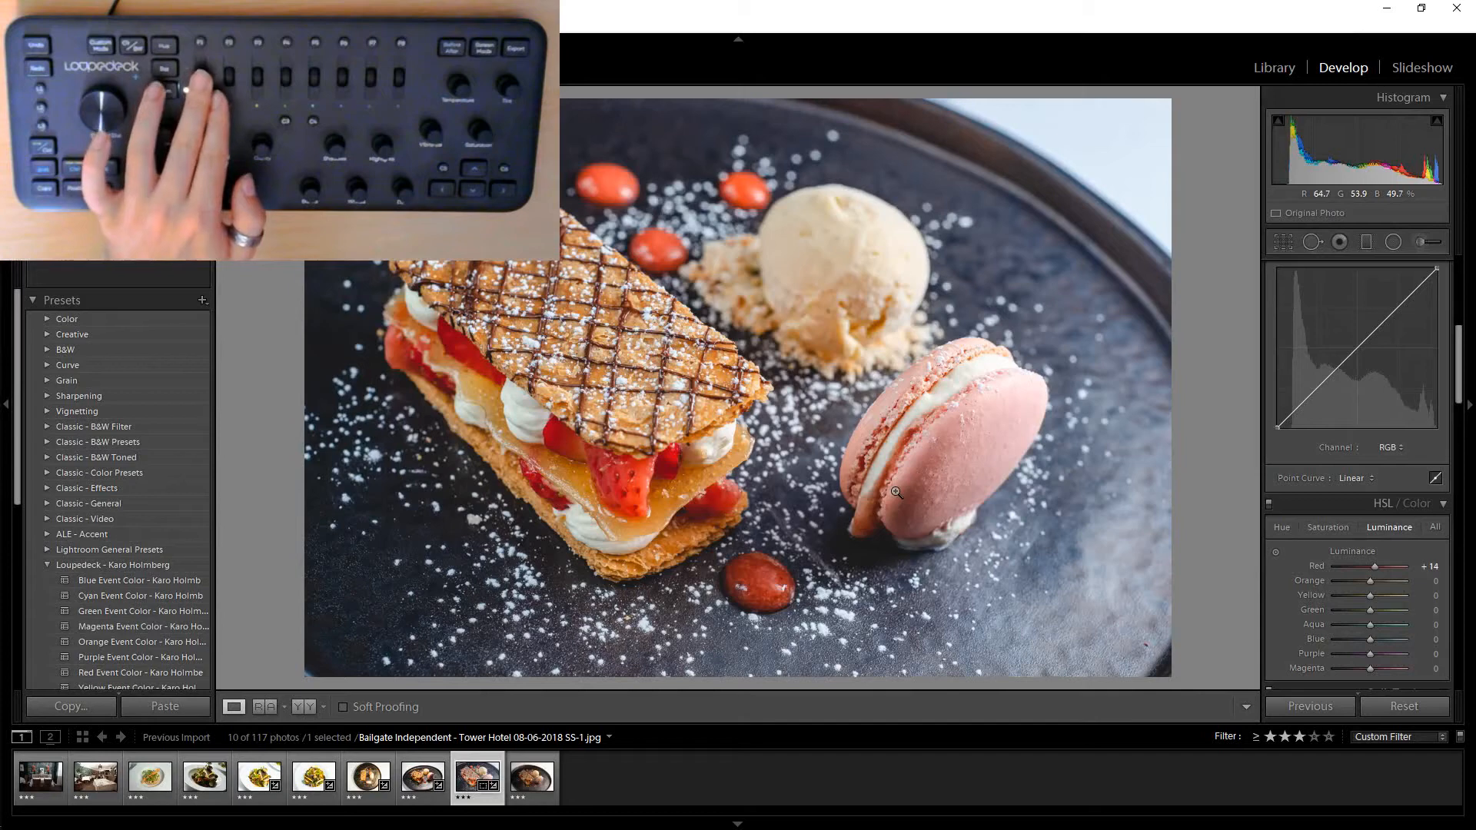
key(ctrl+alt+shift+s)
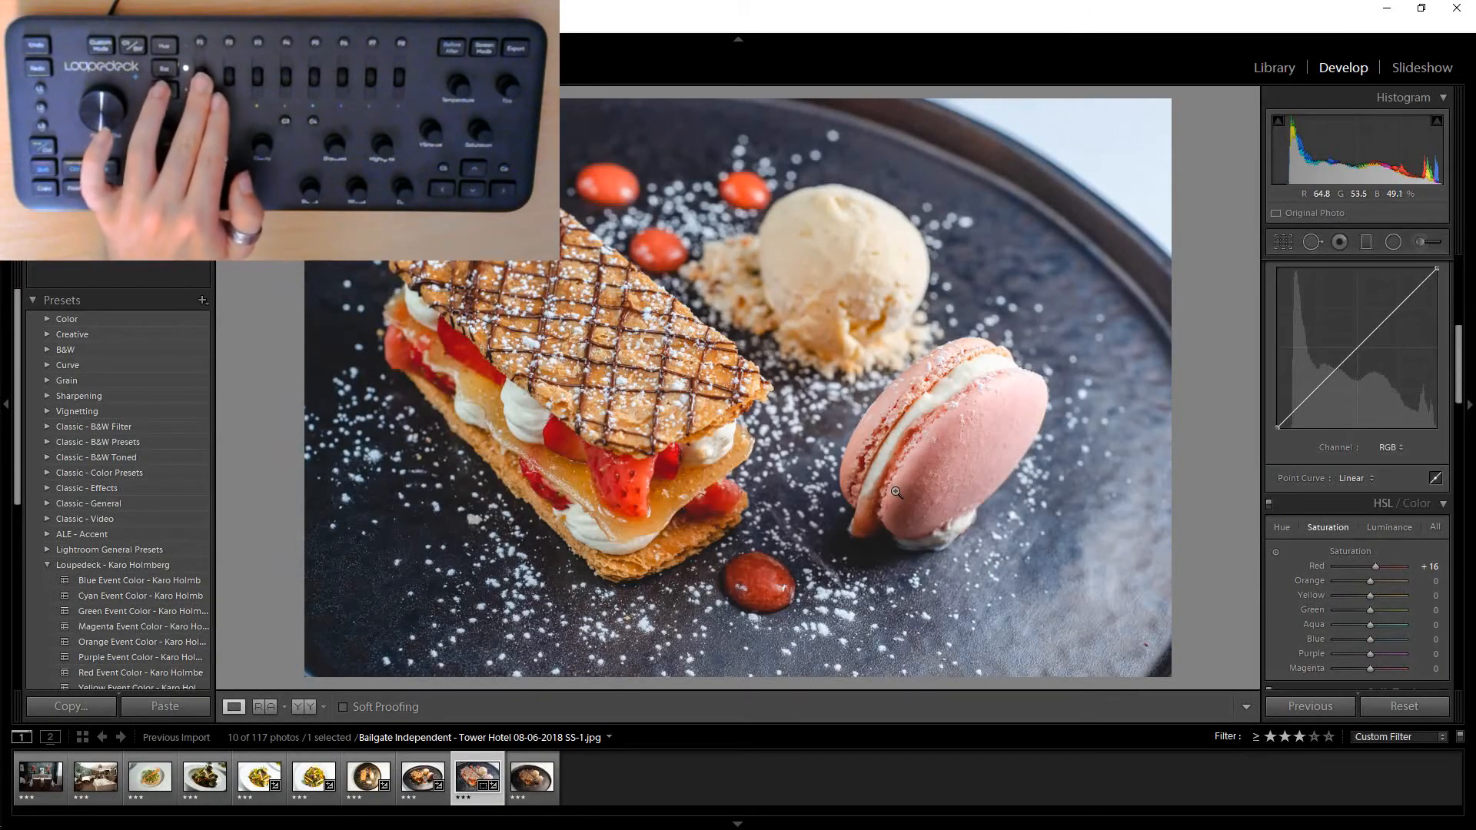
key(ctrl+alt+shift+h)
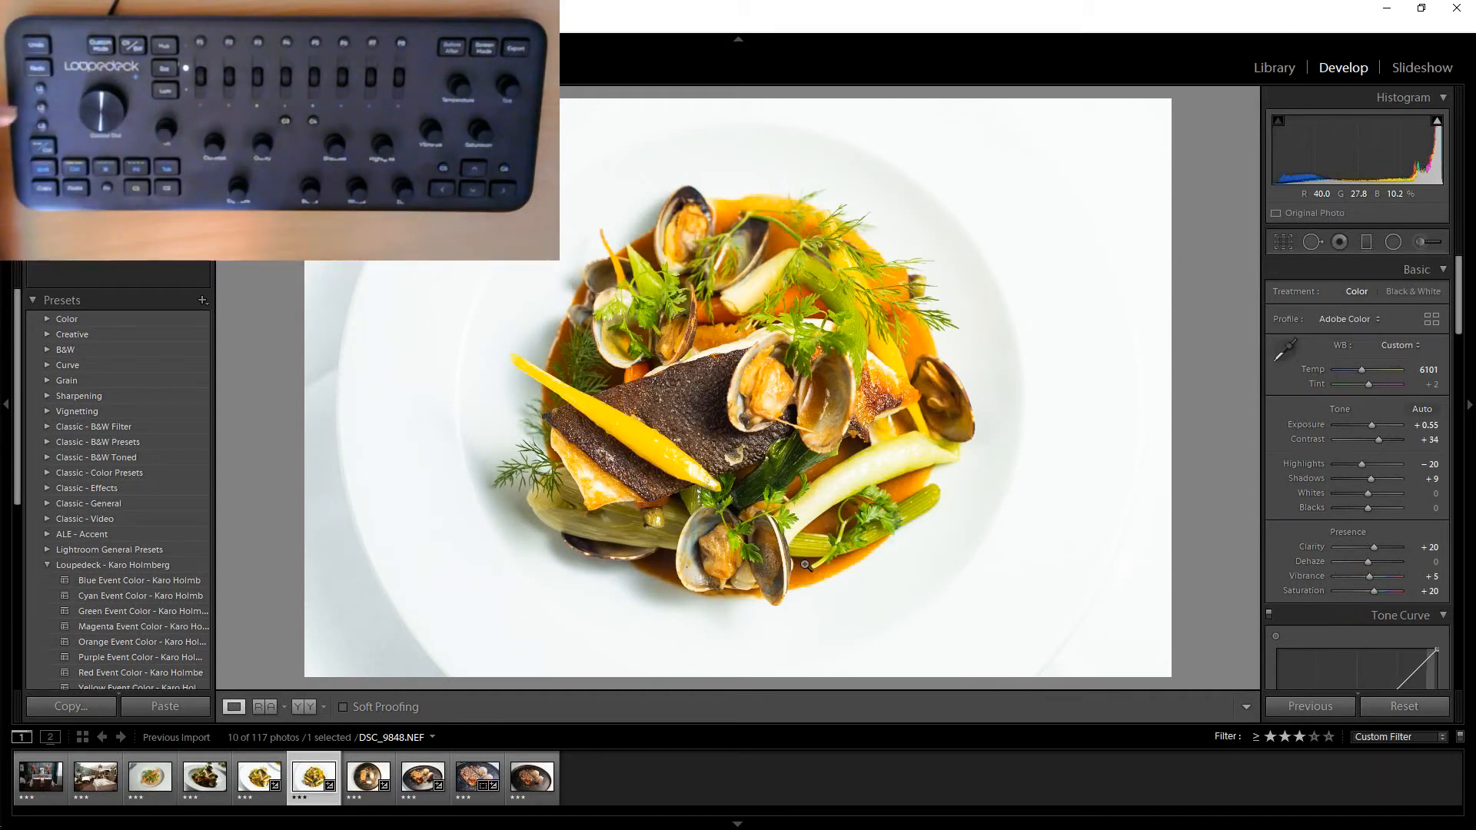
Heal spots on the plate's left edge in the seafood photo with Spot Removal, brush size about 72.
click(1314, 240)
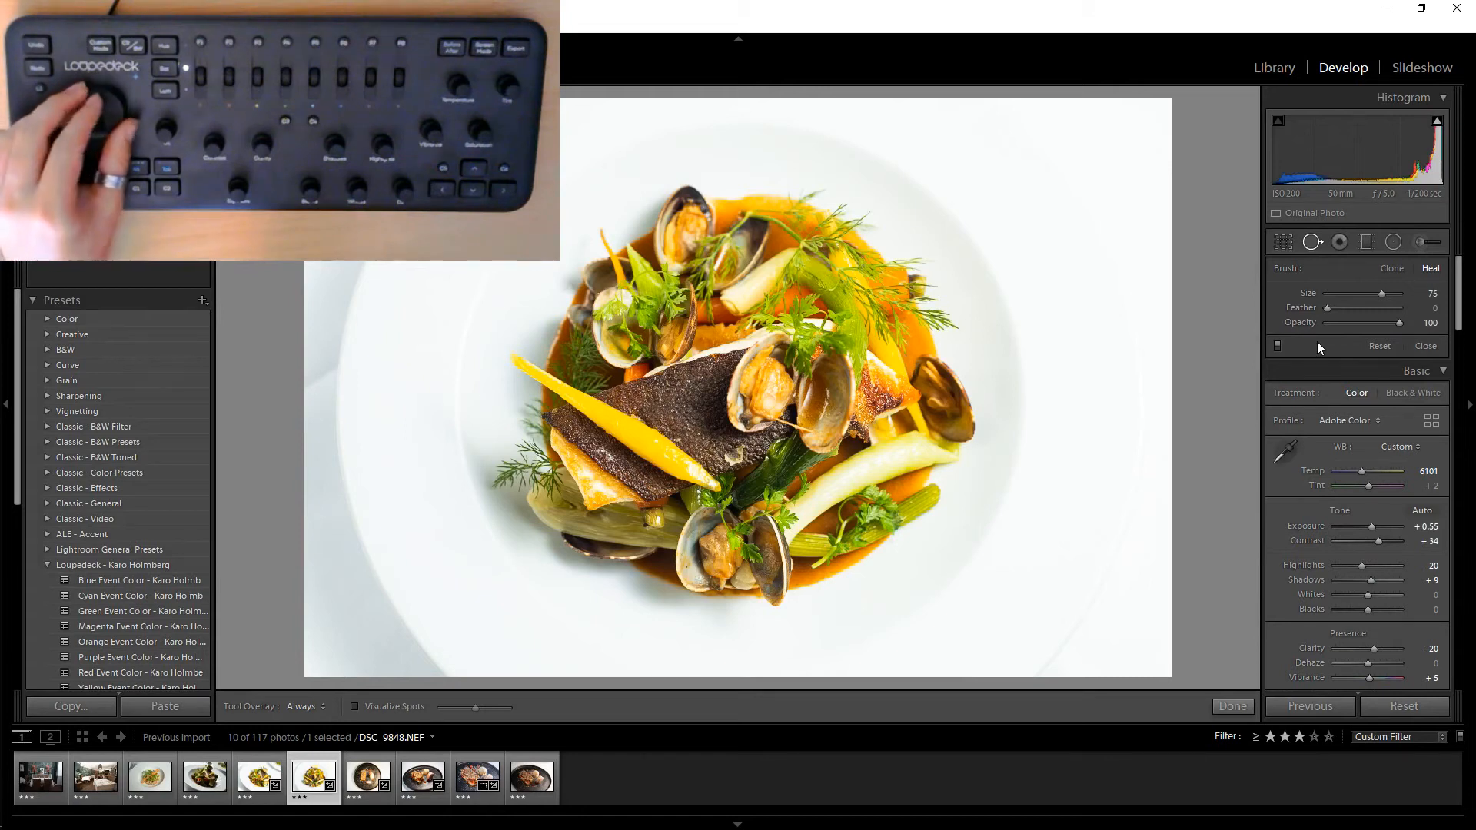
key(])
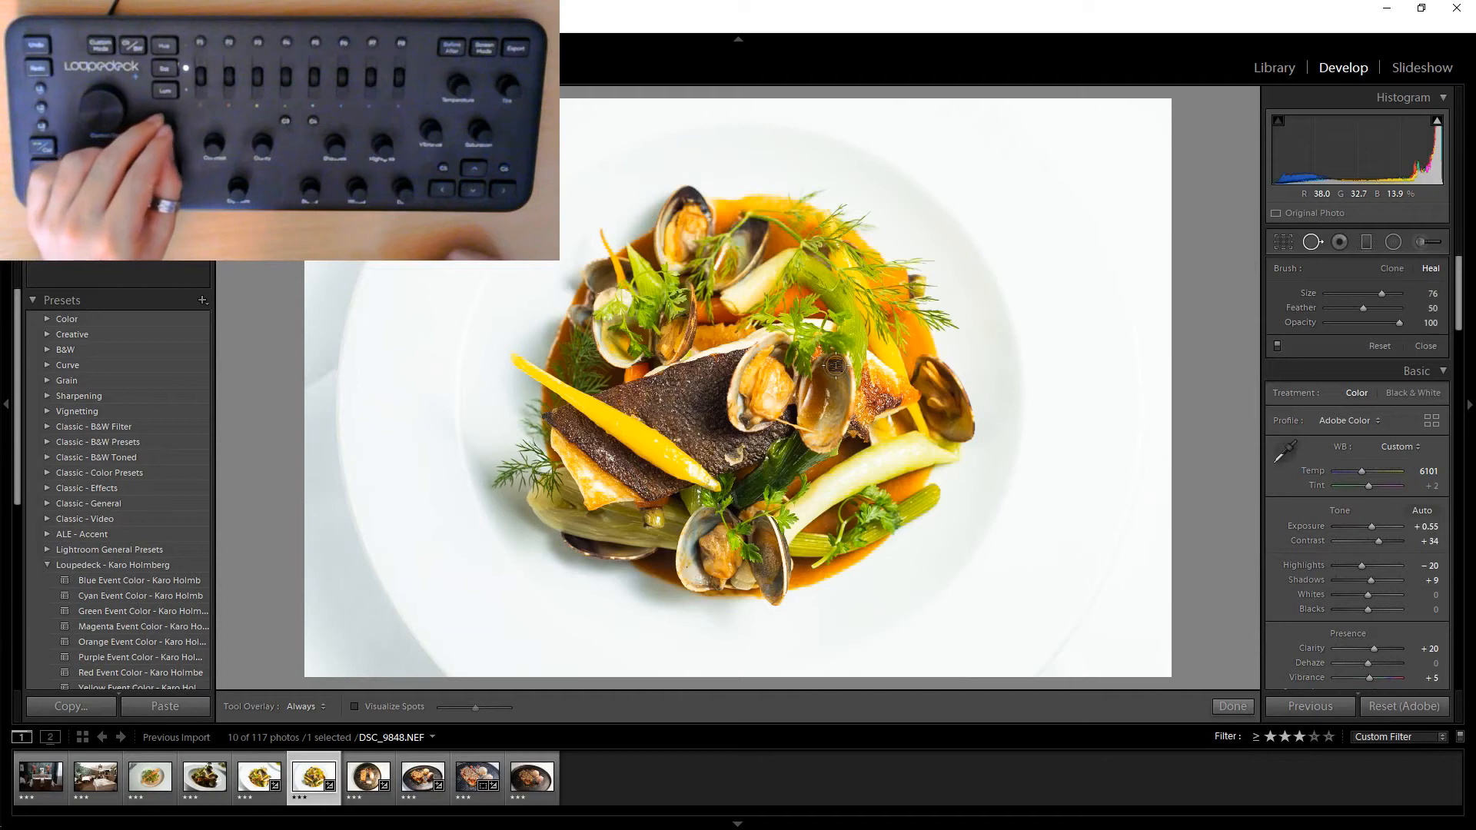
click(314, 375)
key(bracketleft)
key(bracketleft)
key(bracketleft)
key(bracketleft)
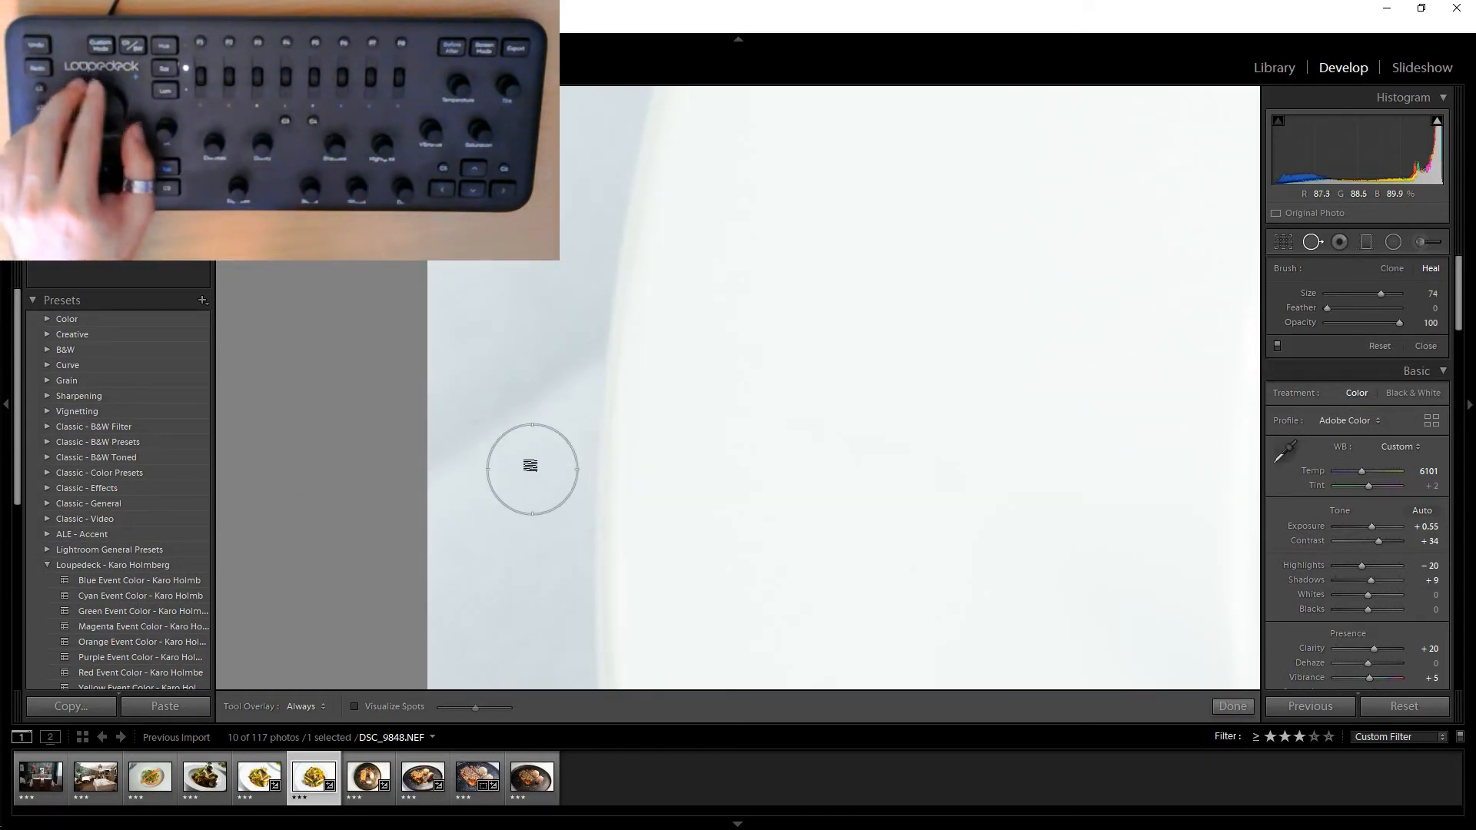
drag(563, 369, 411, 486)
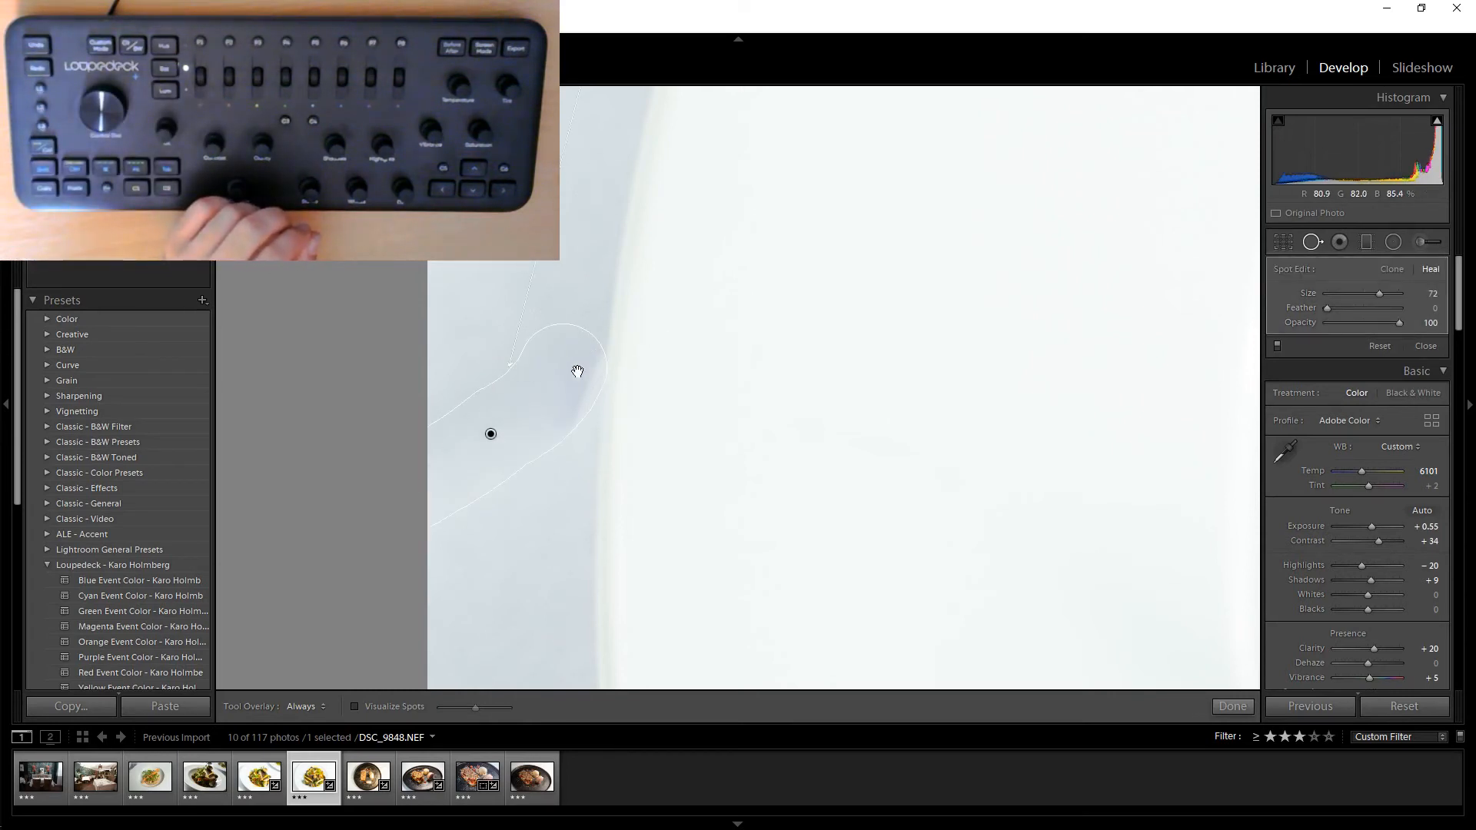
key(z)
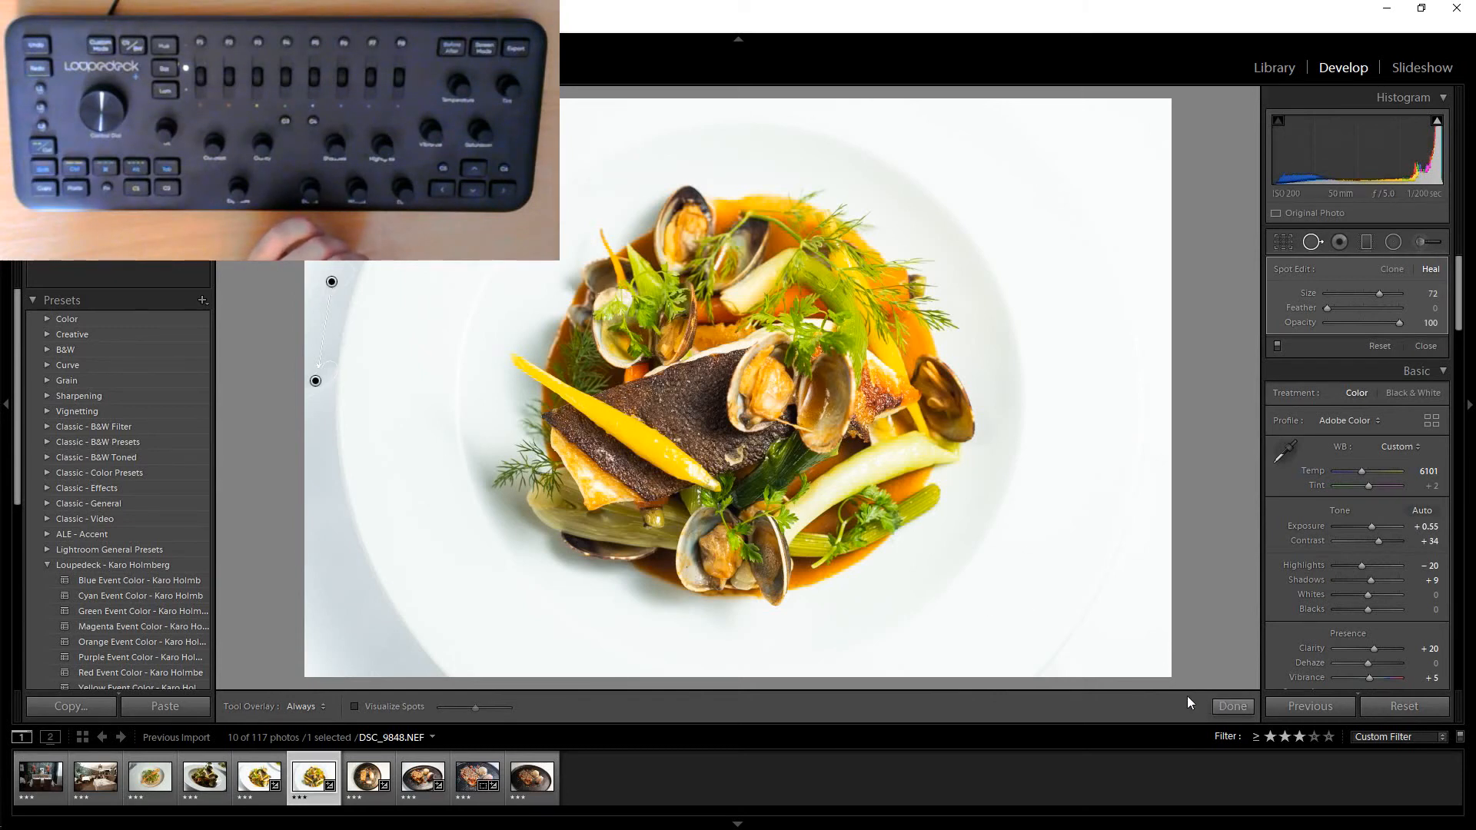
key(d)
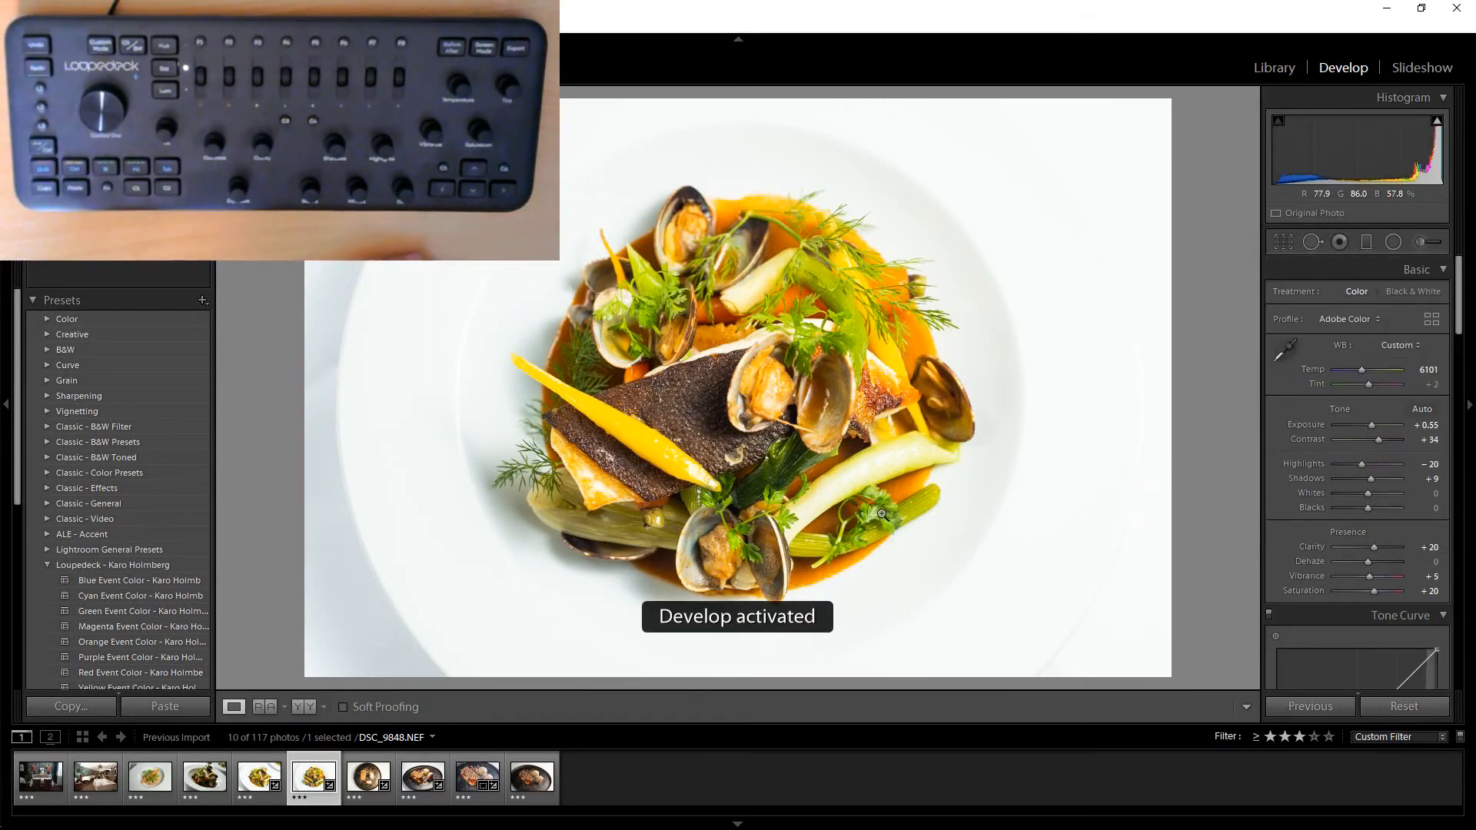
Set the seafood photo's exposure to +0.65.
key(minus)
key(minus)
key(minus)
key(plus)
key(plus)
key(plus)
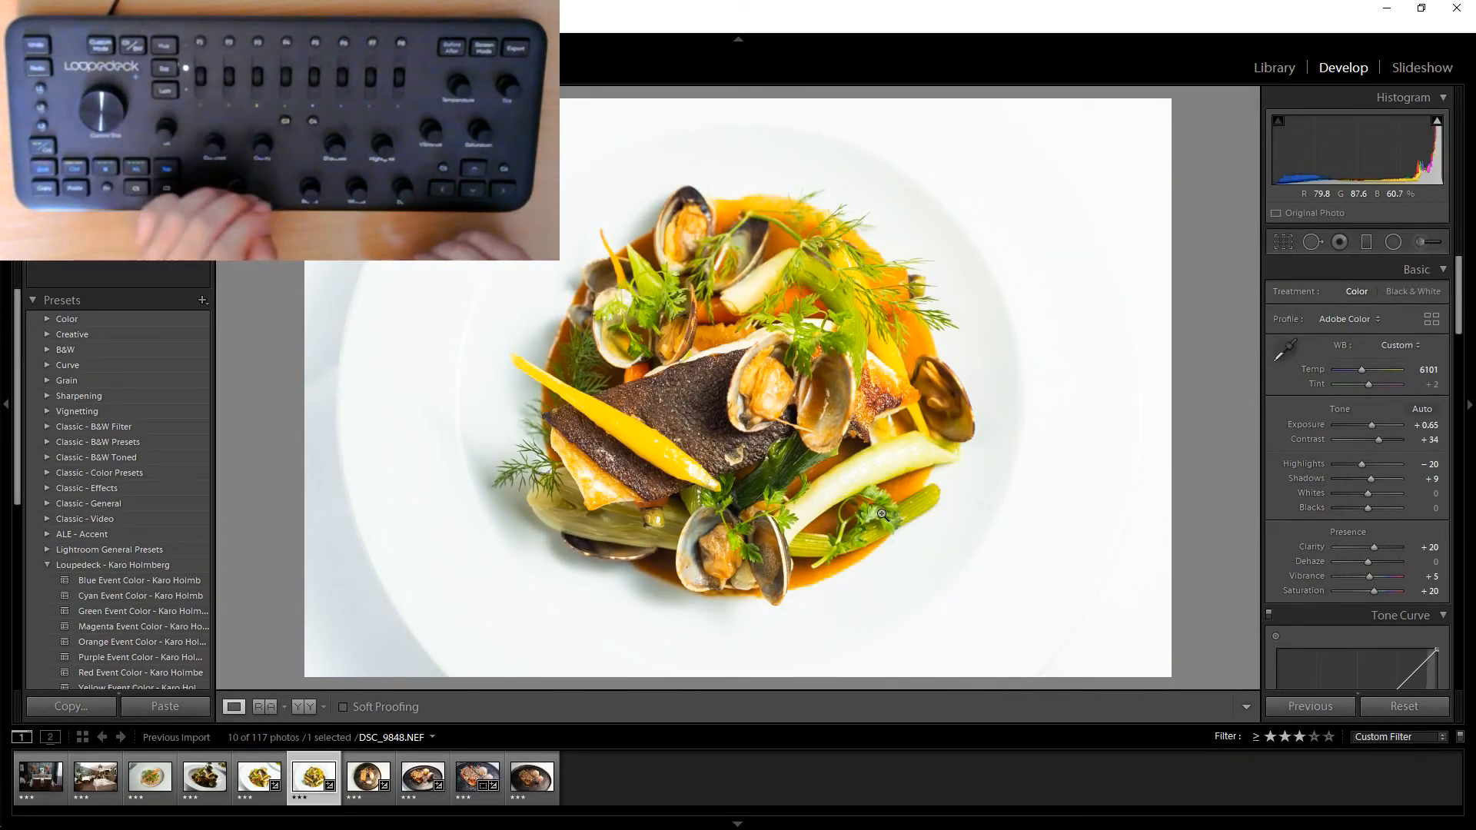
Move to photo DSC_9866.NEF, select all ten filmstrip photos and start exporting them.
key(Right)
key(Right)
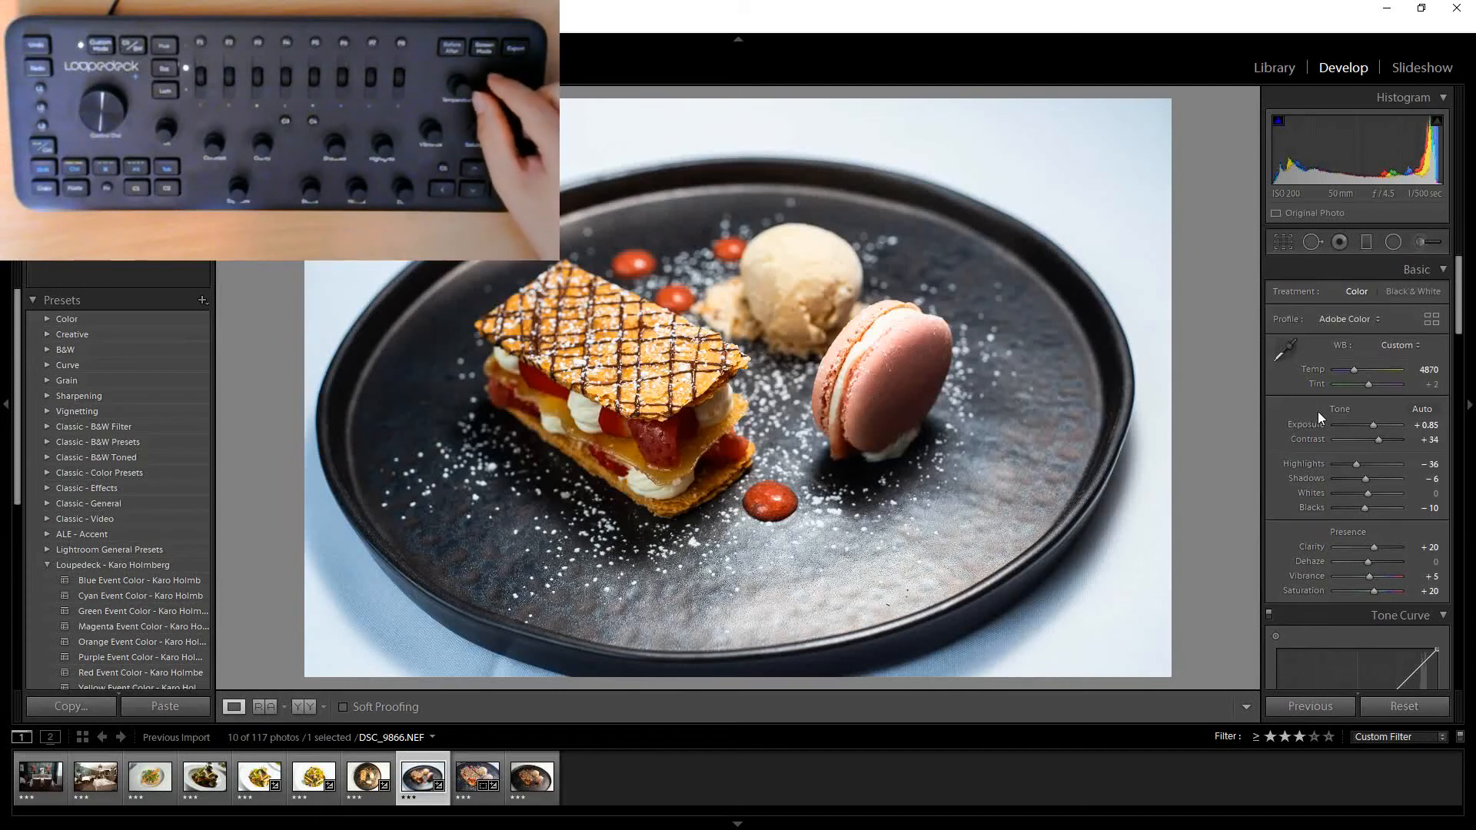
scroll(1319, 412, down, 7)
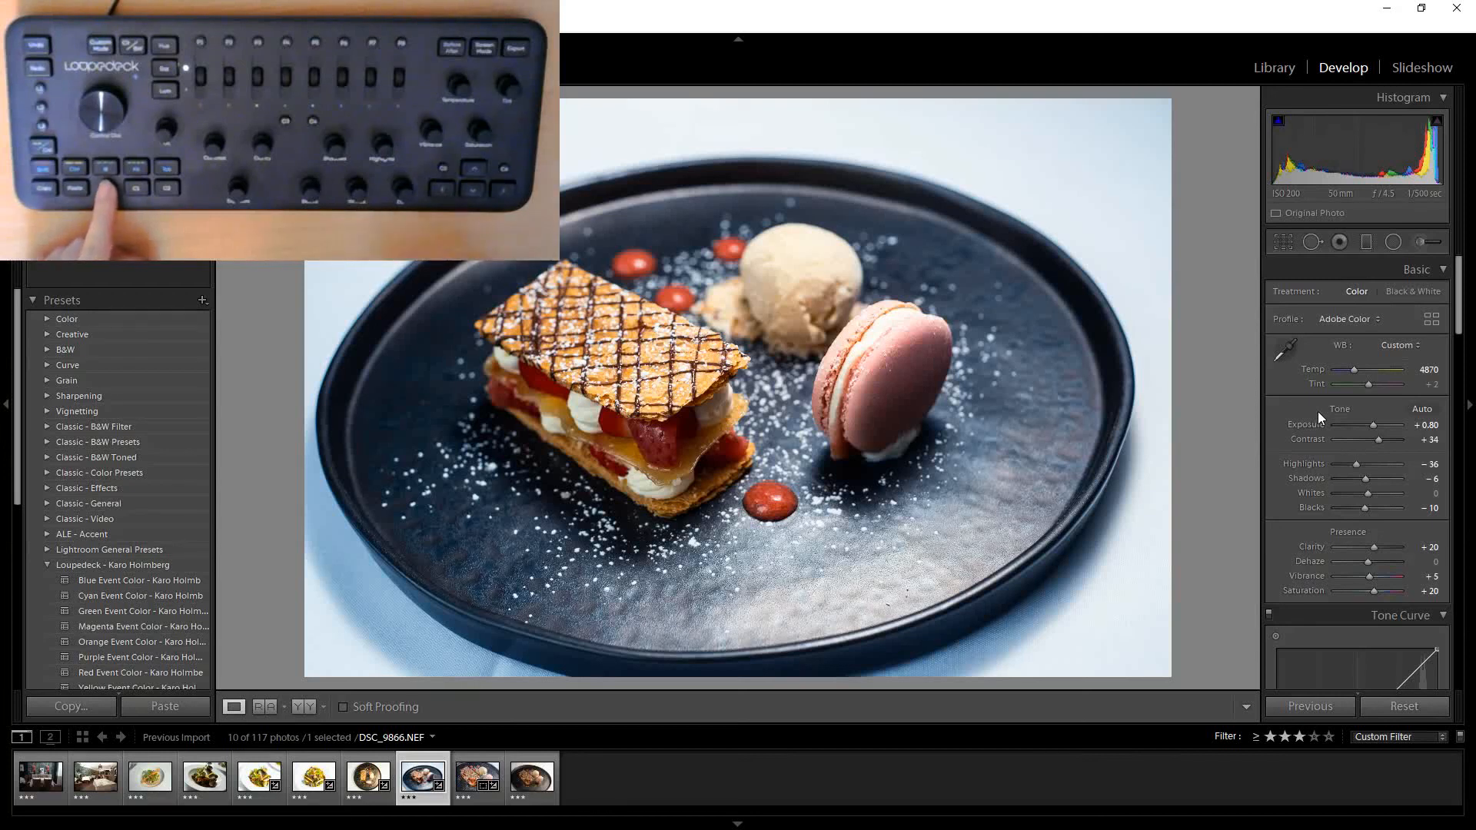
key(ctrl+a)
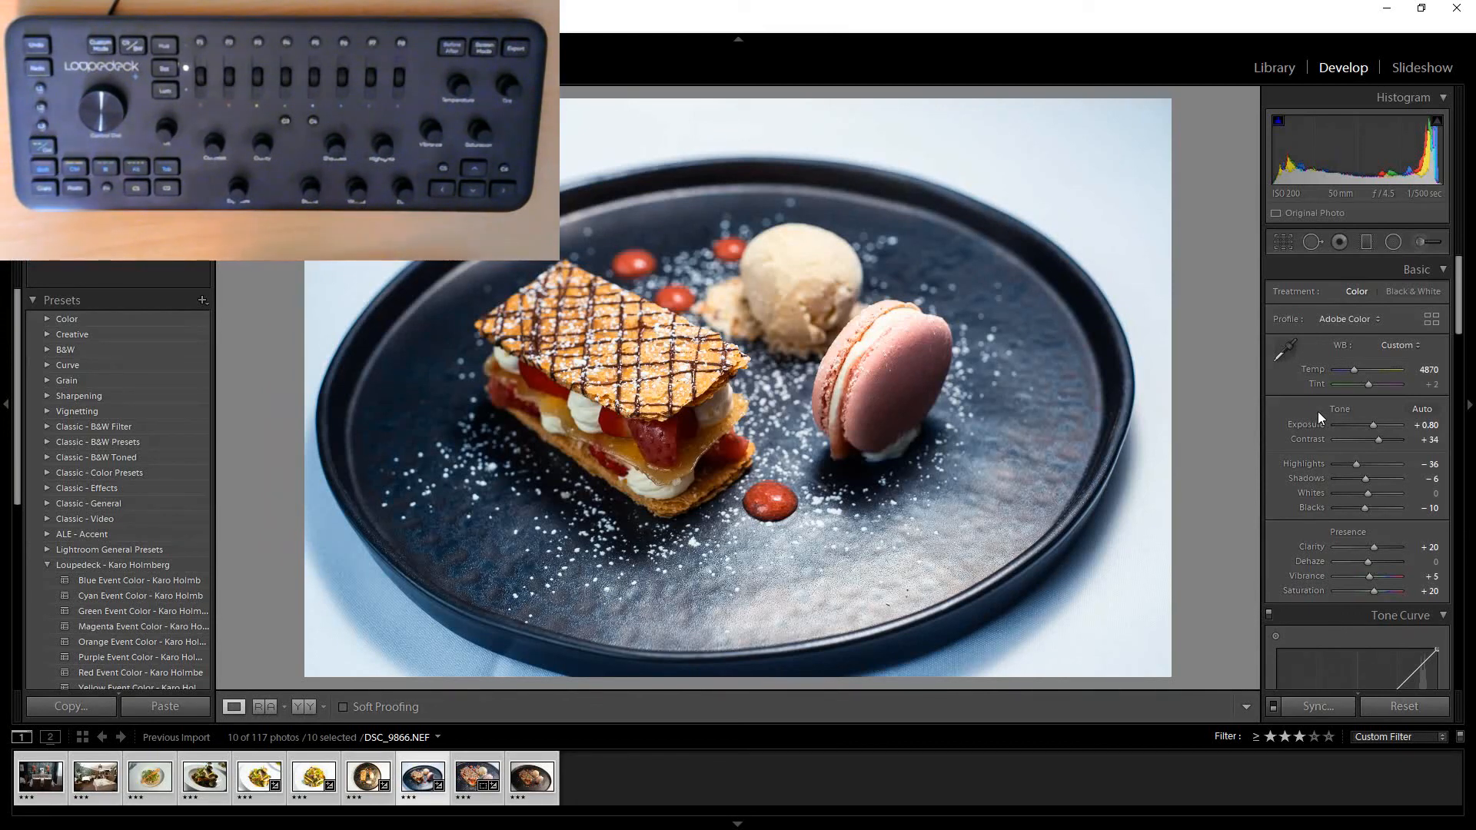
key(ctrl+shift+e)
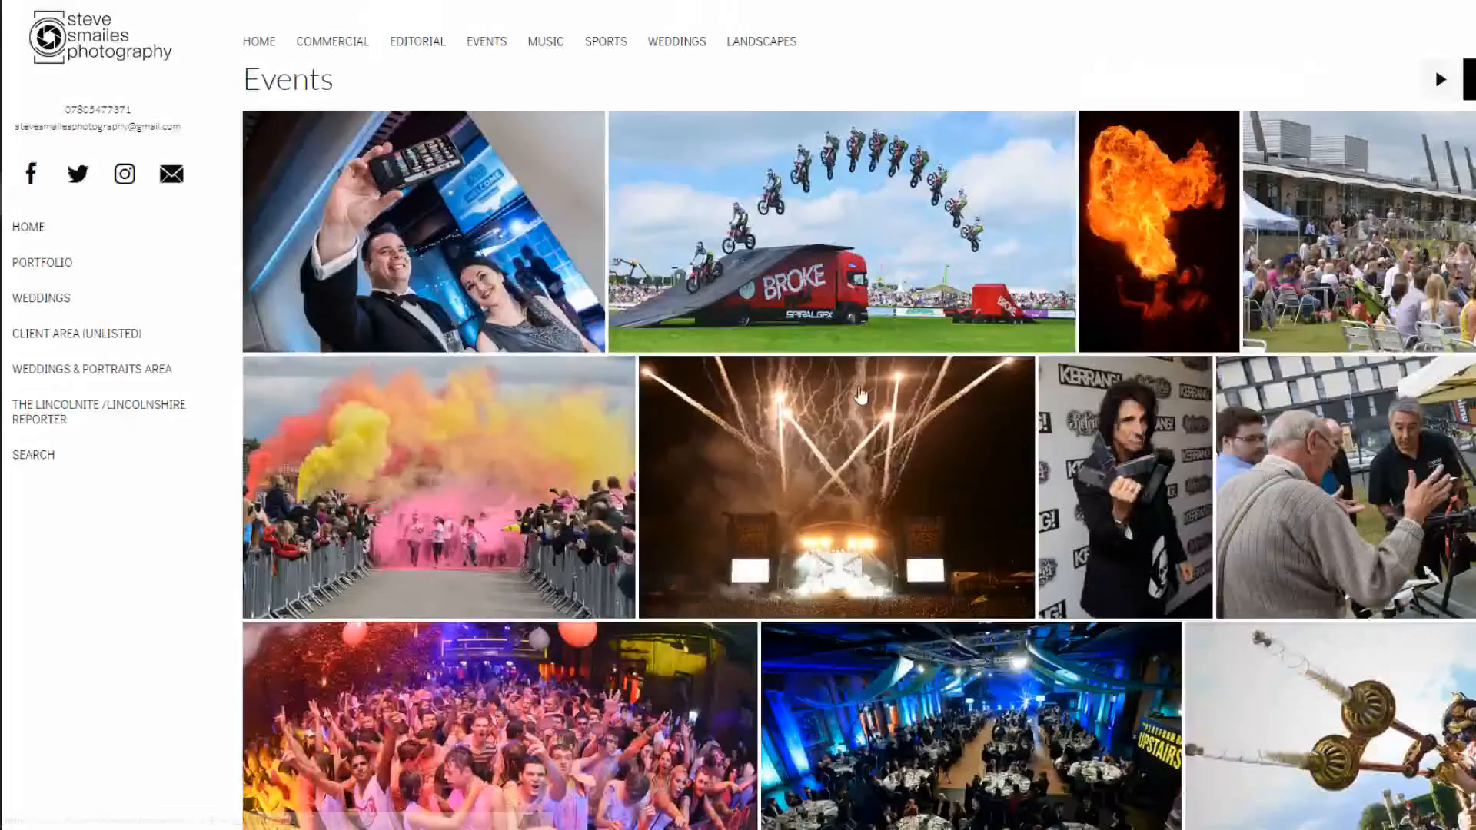
Browse the photographer's events gallery website, opening individual images to view them.
scroll(868, 392, down, 3)
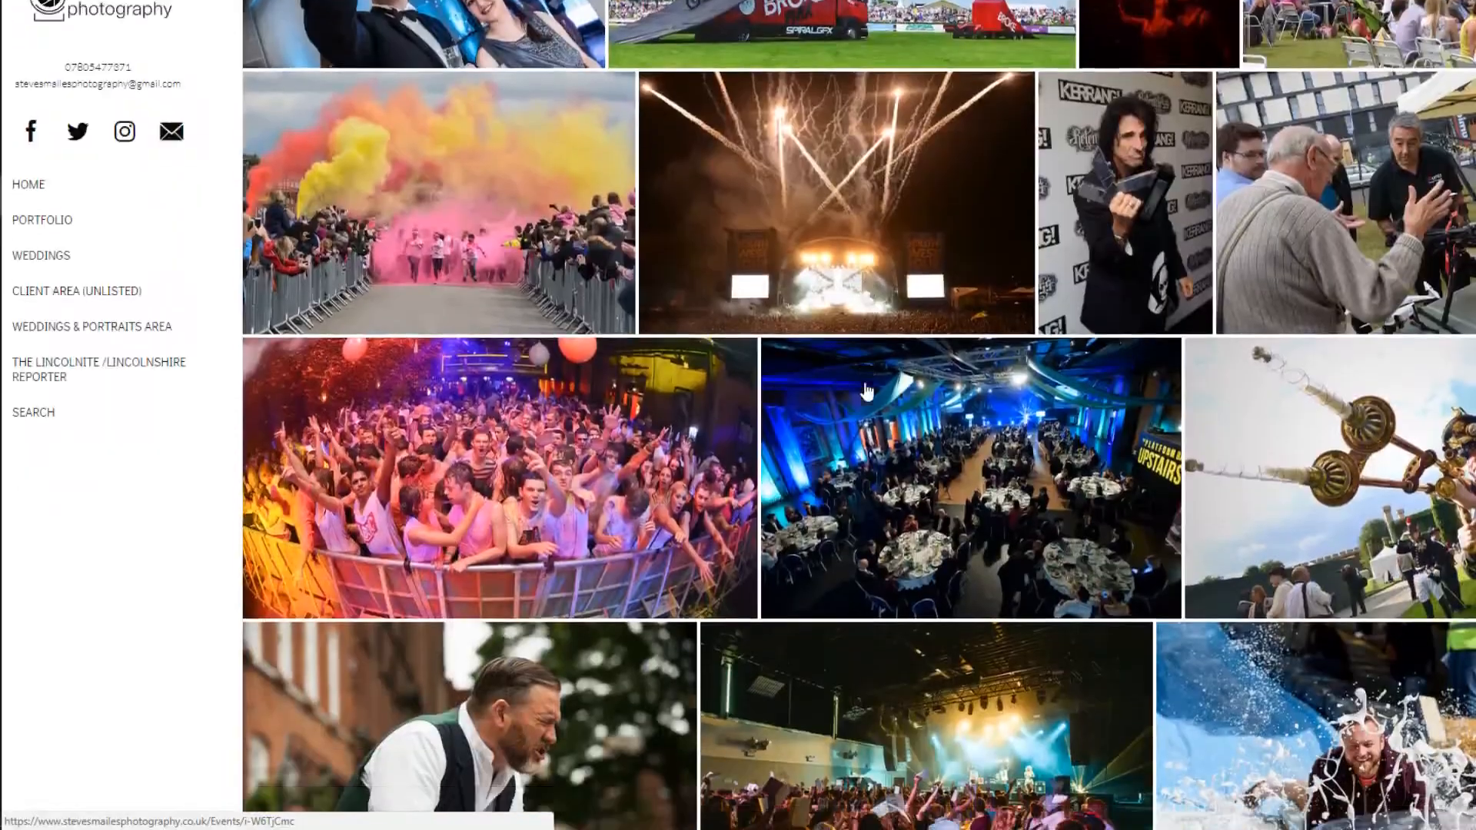
scroll(869, 393, down, 3)
scroll(867, 393, up, 6)
click(853, 292)
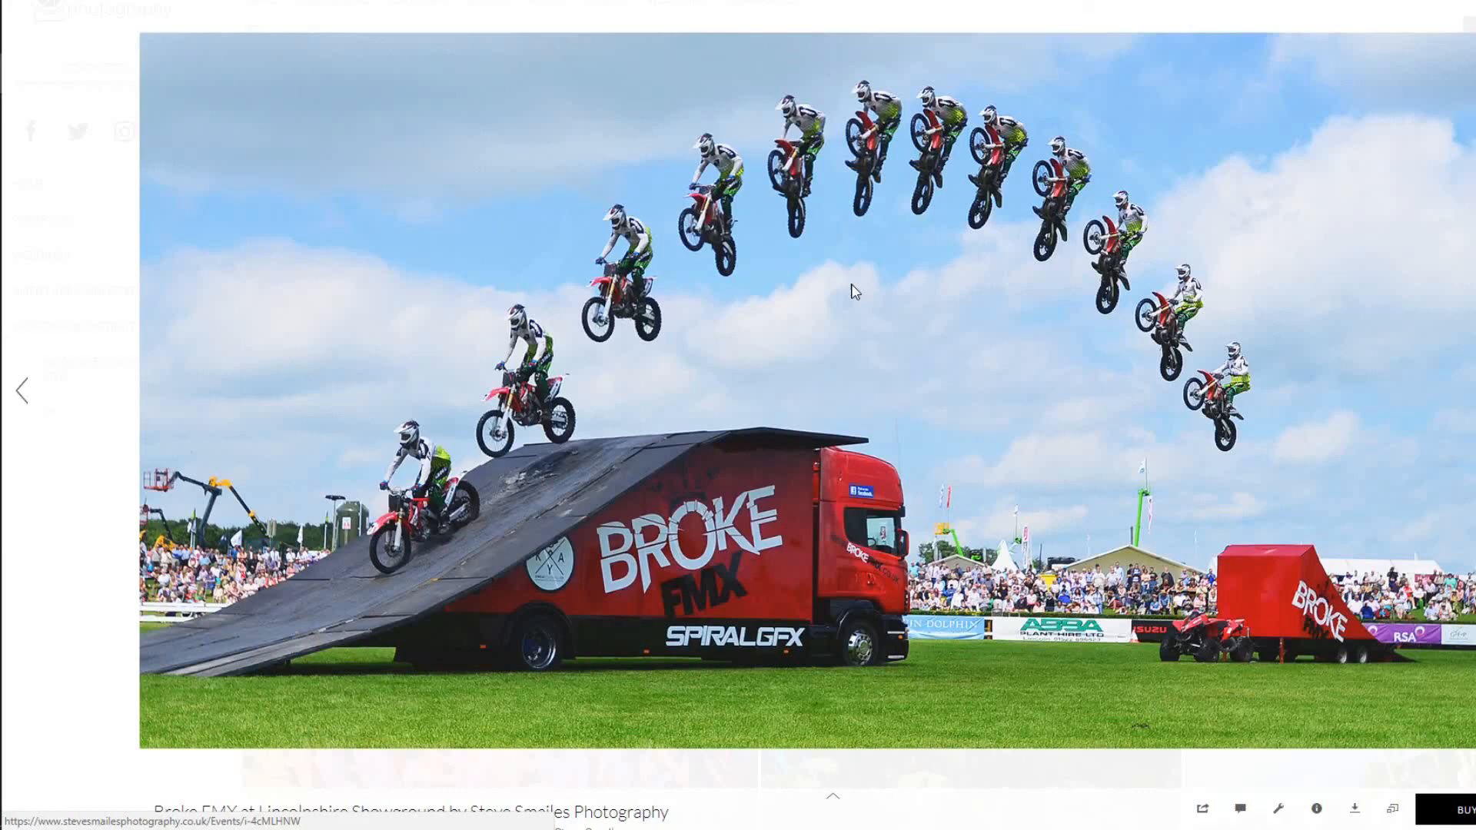
key(Escape)
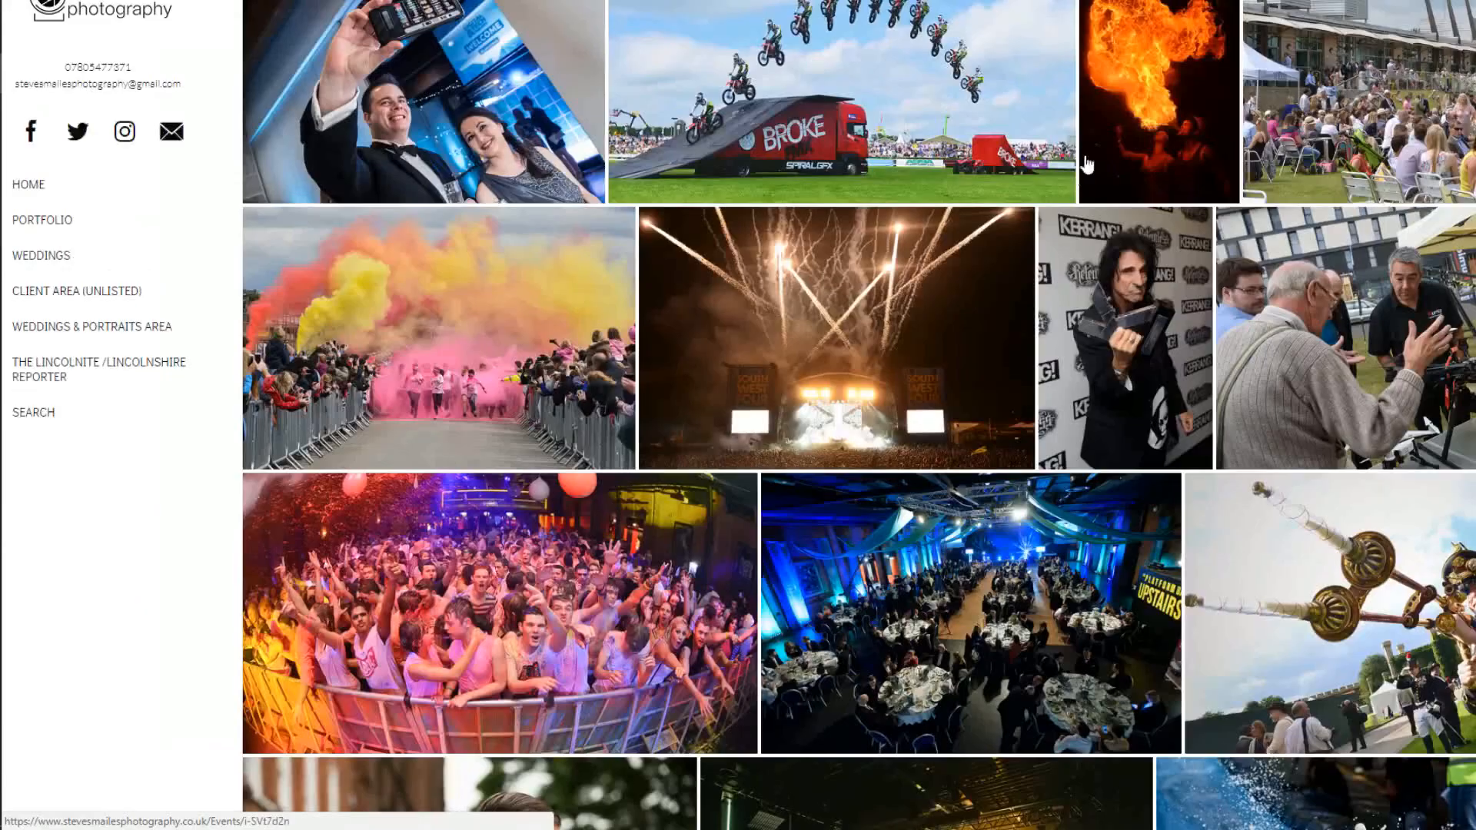
click(1088, 158)
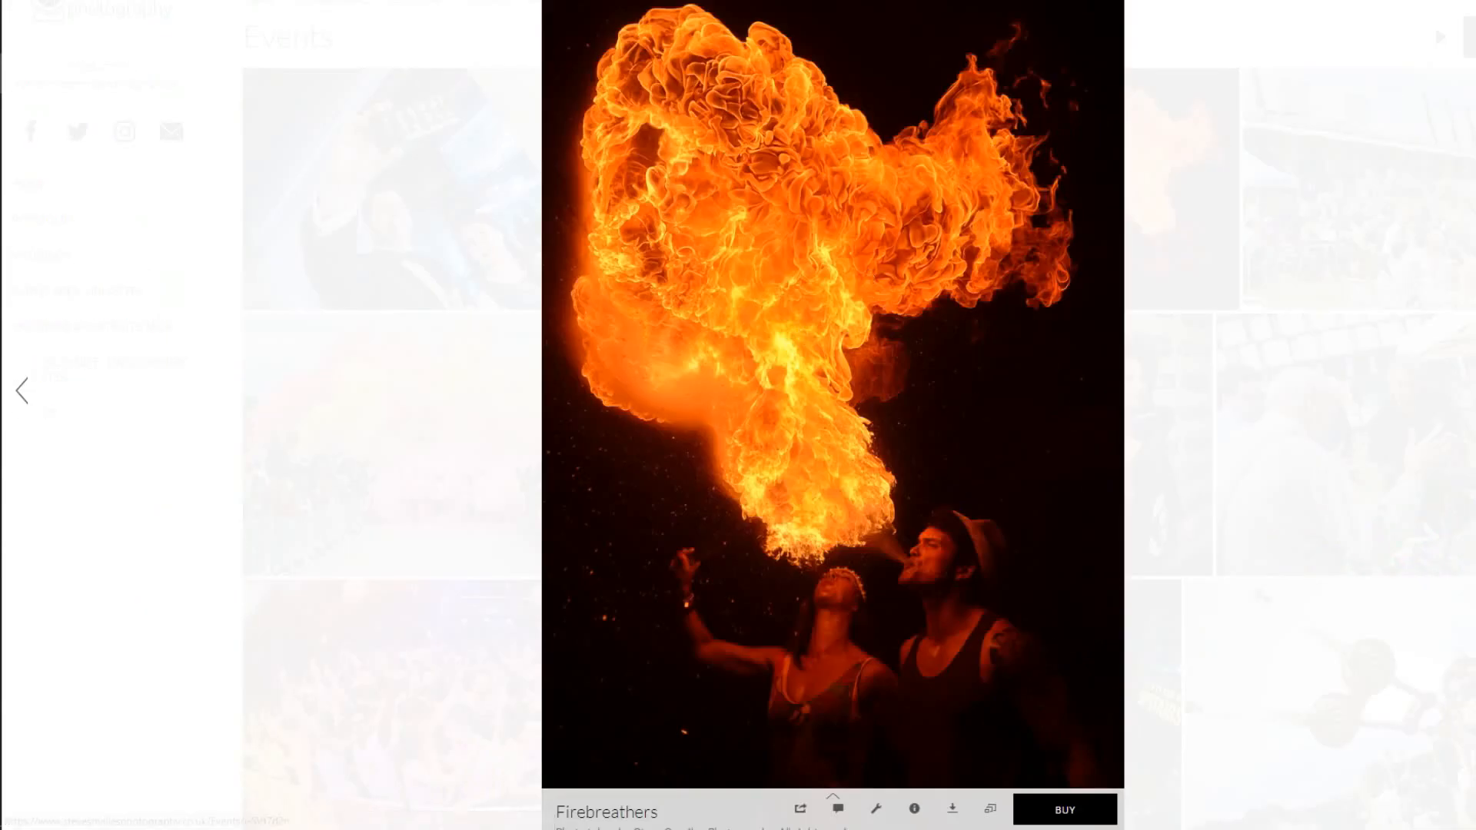